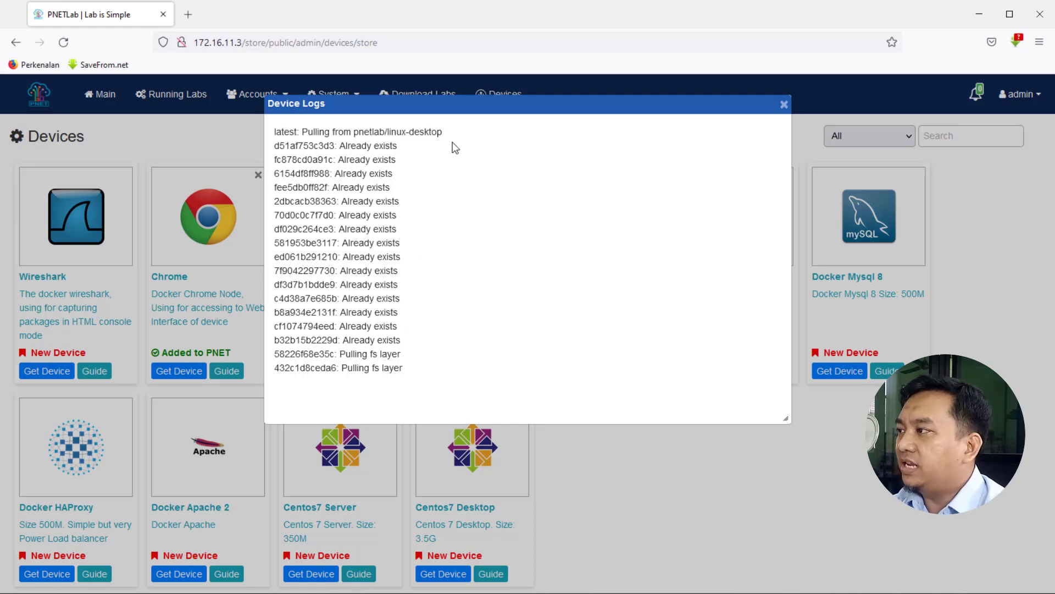
Review the Device Logs for the linux-desktop image download, then close the log window.
left_click_drag(482, 98, 470, 274)
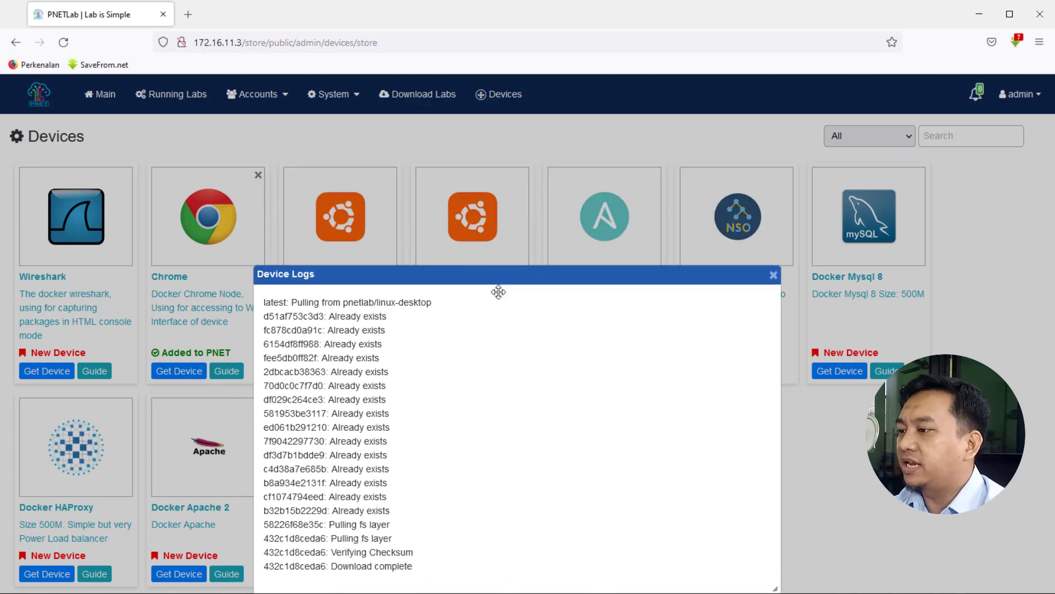
left_click_drag(773, 588, 800, 461)
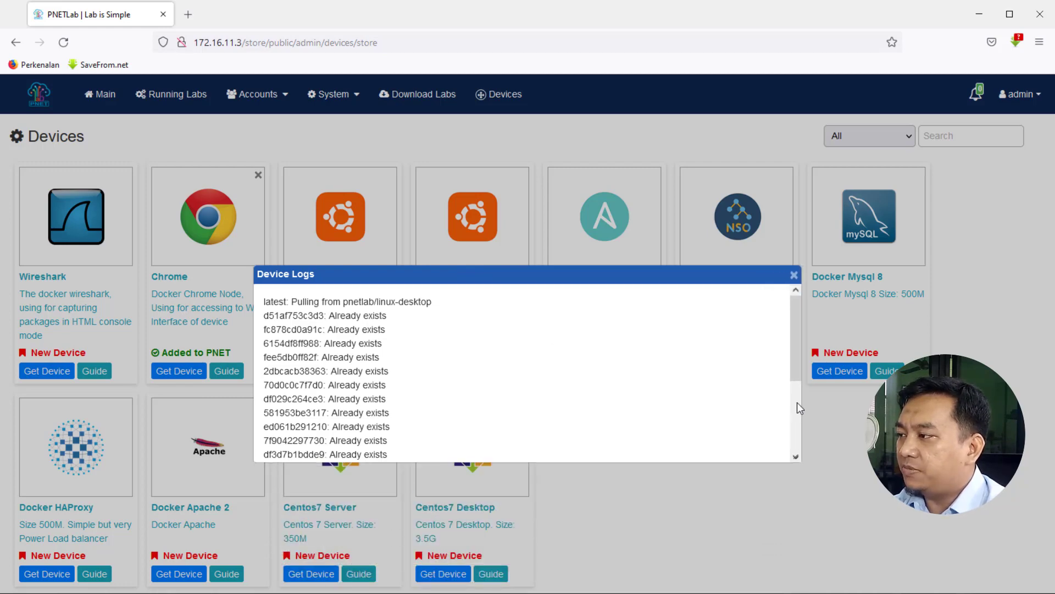
left_click_drag(609, 279, 548, 402)
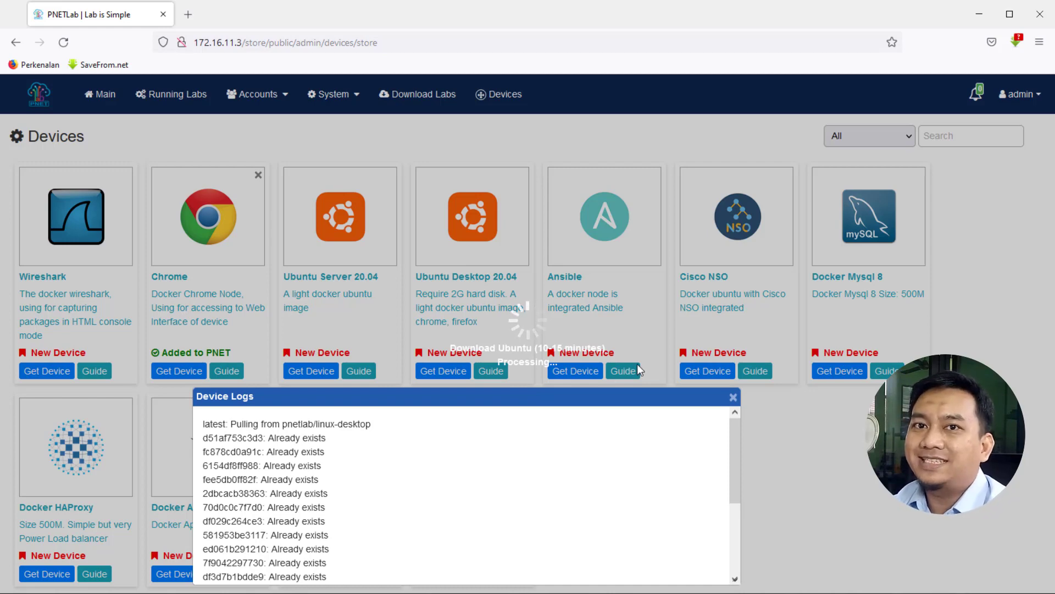
left_click_drag(737, 463, 737, 539)
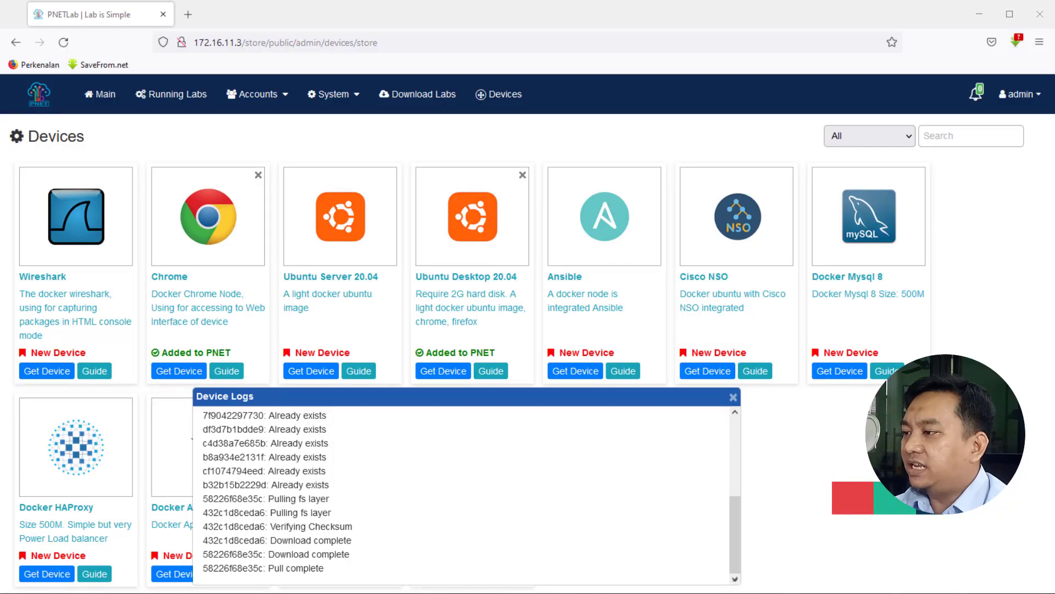
left_click(732, 397)
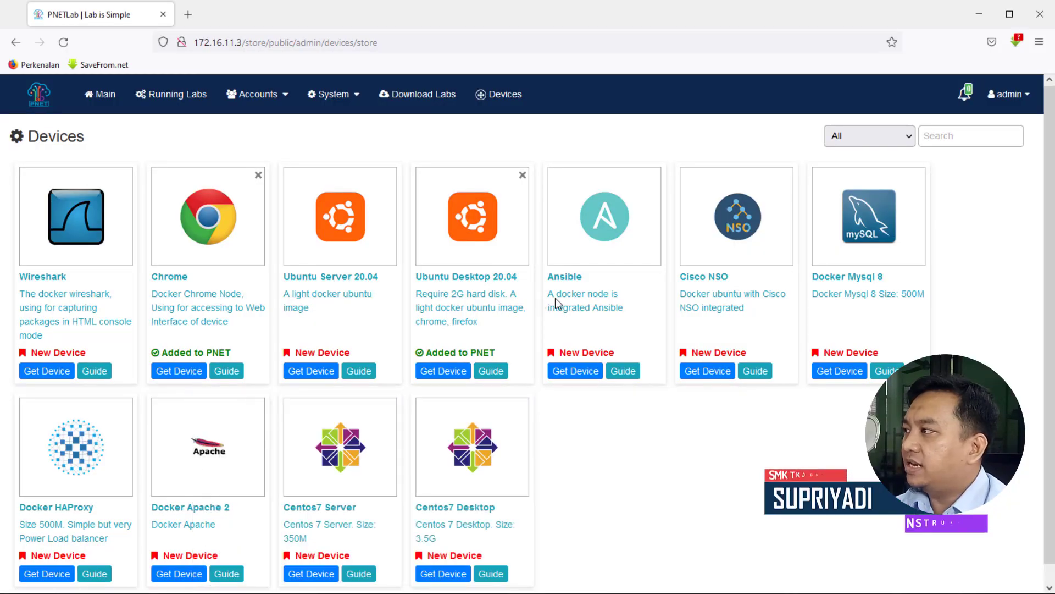
Create a new lab named Pengujian_Ubuntu from the main workspace.
left_click(99, 97)
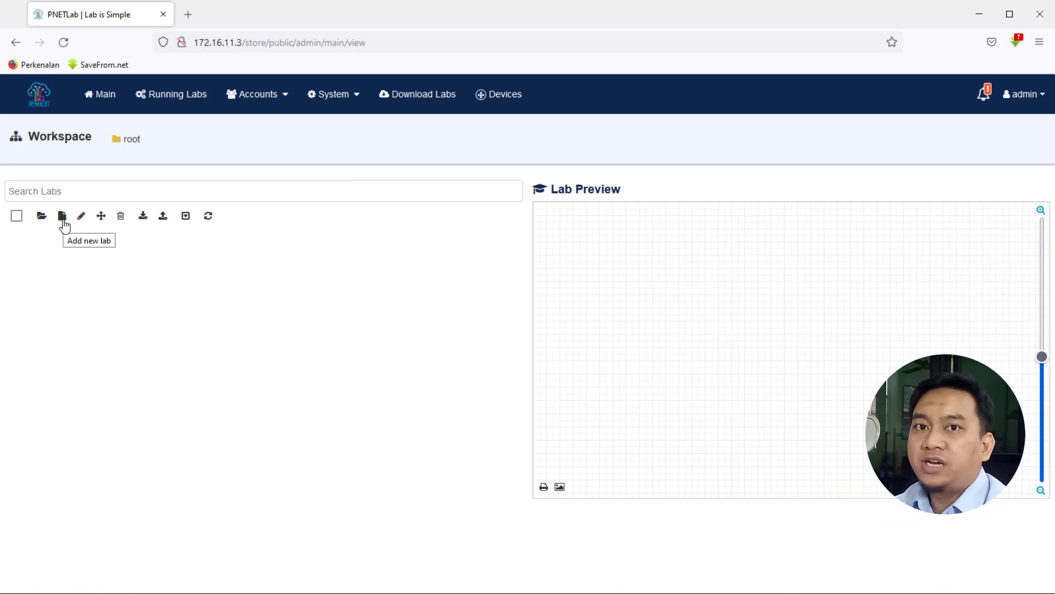
left_click(62, 217)
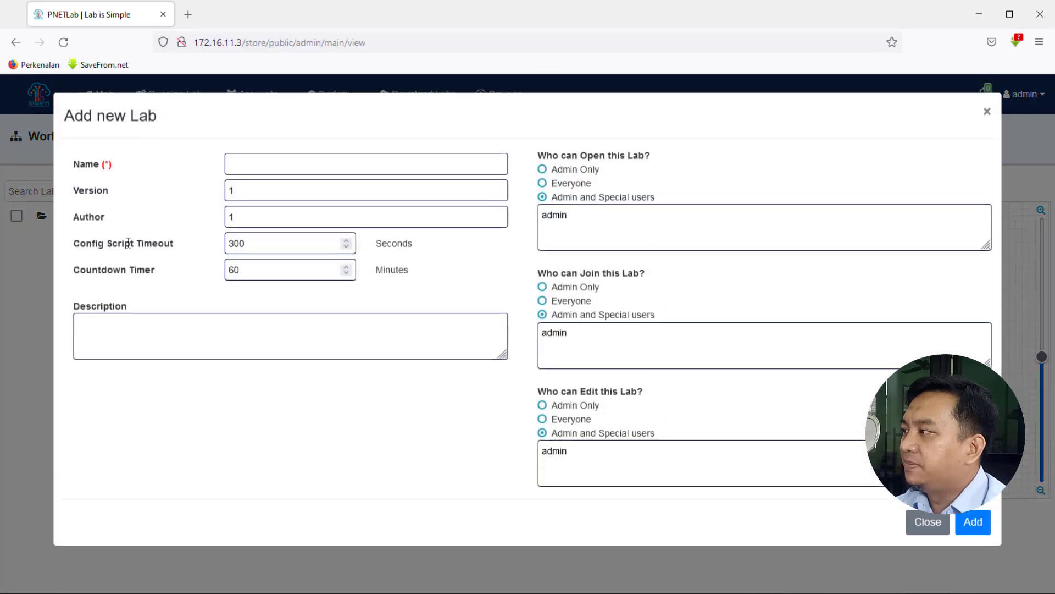
left_click(256, 172)
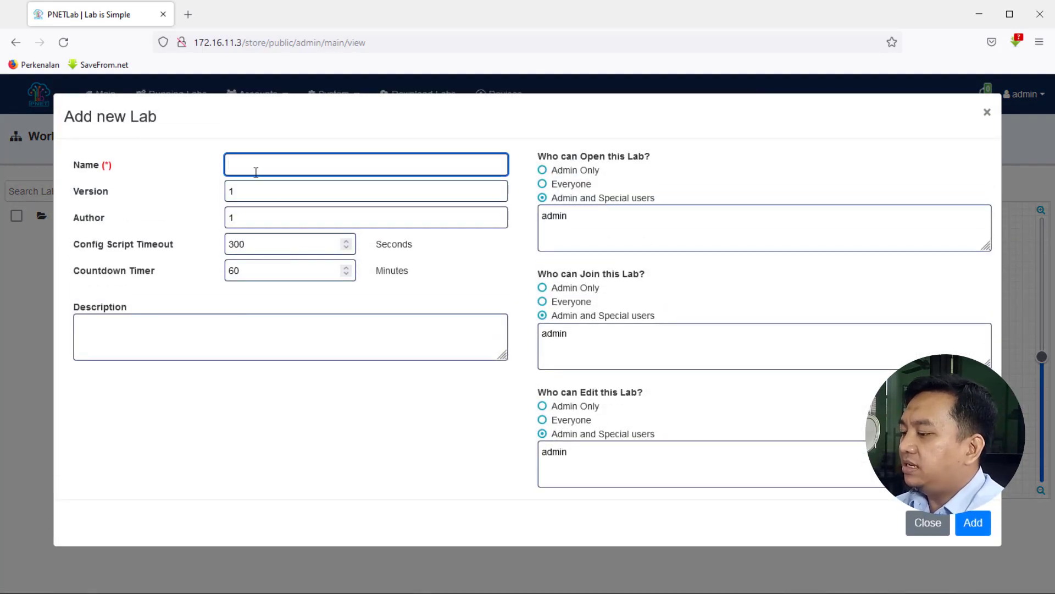
type("P")
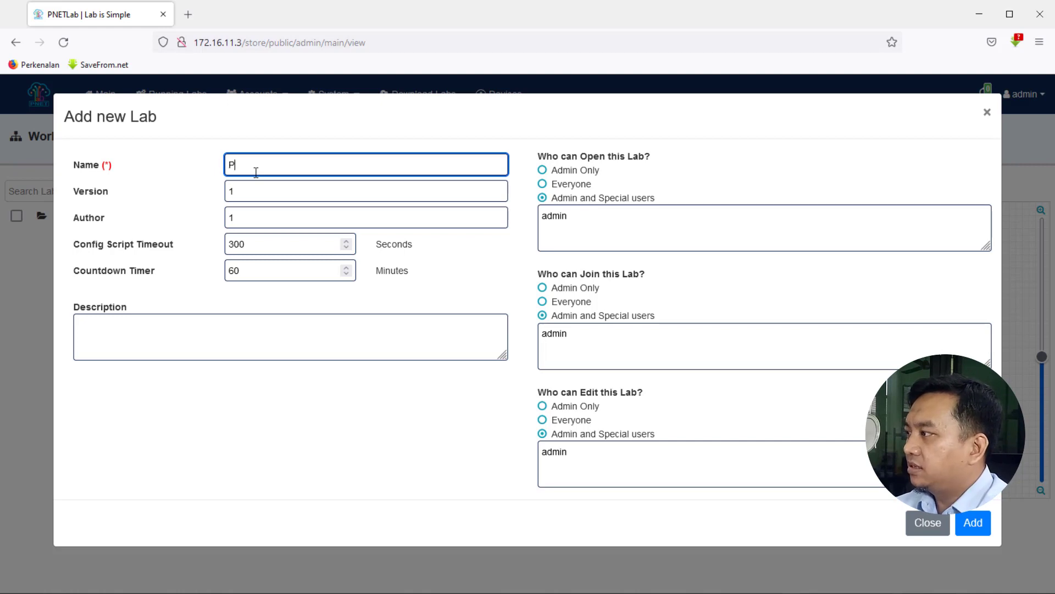
type("engujian")
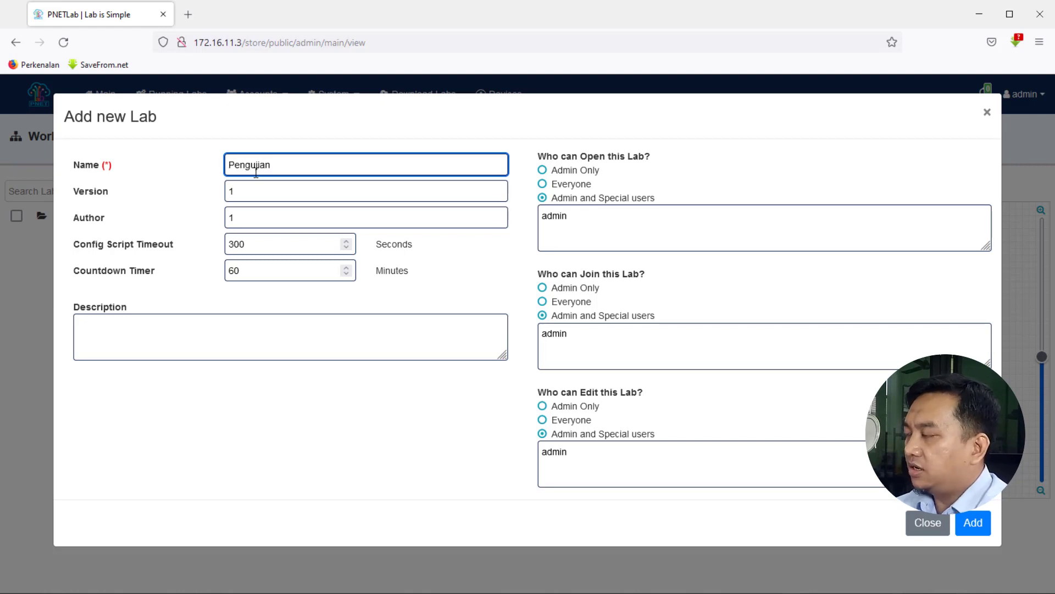
type("_Ubuntu")
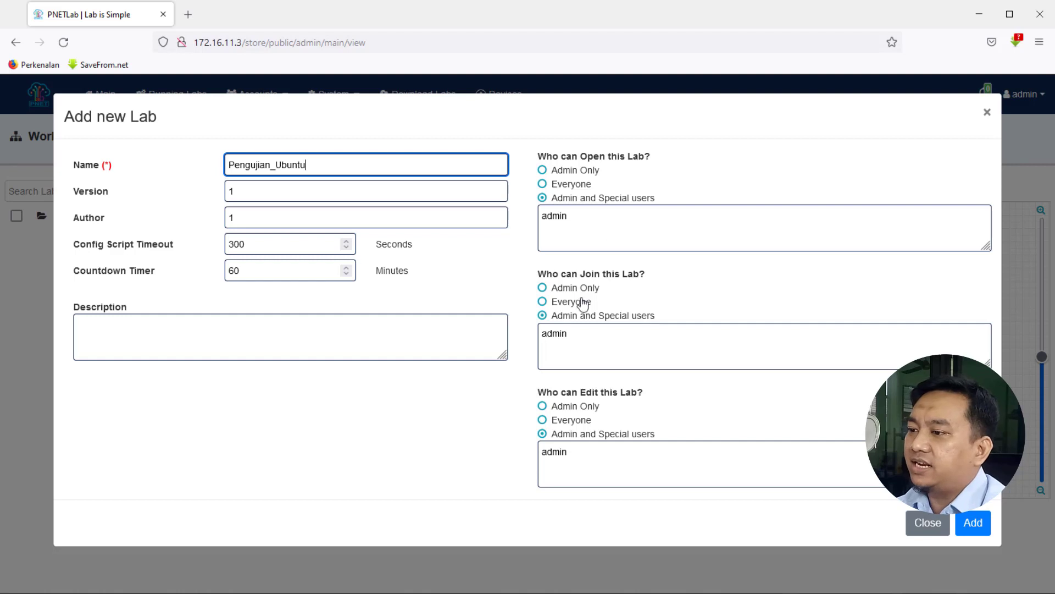
left_click(972, 523)
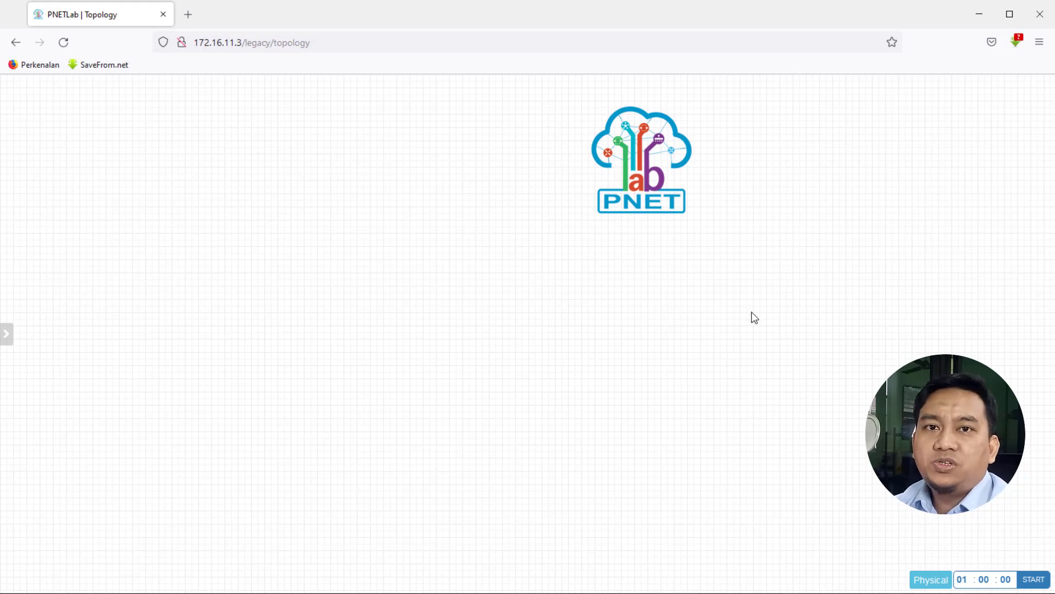
Start adding a new node on the topology canvas using the Docker.io template.
left_click_drag(728, 153, 1016, 166)
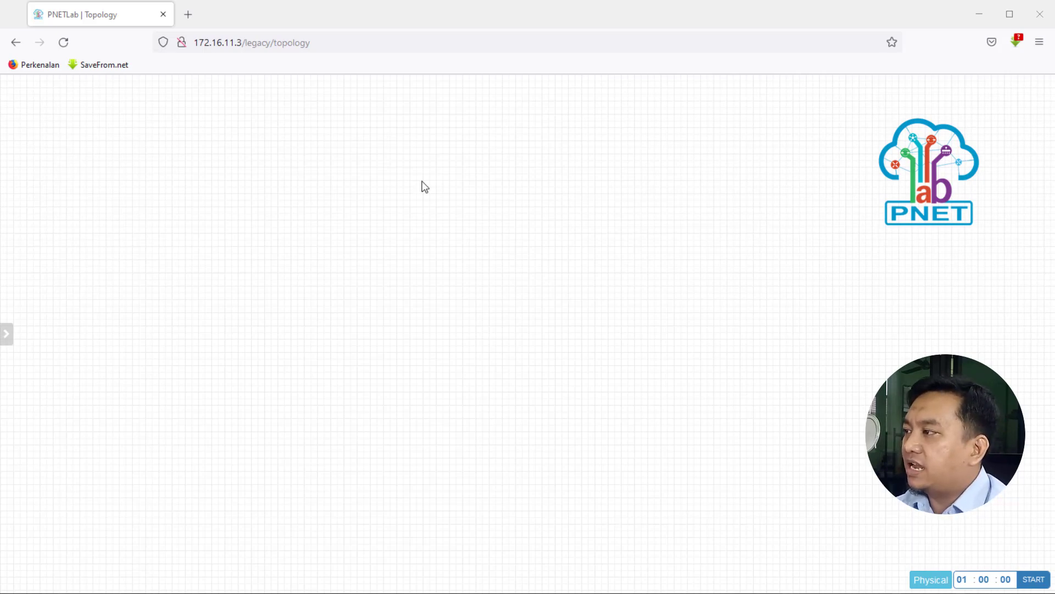
right_click(444, 209)
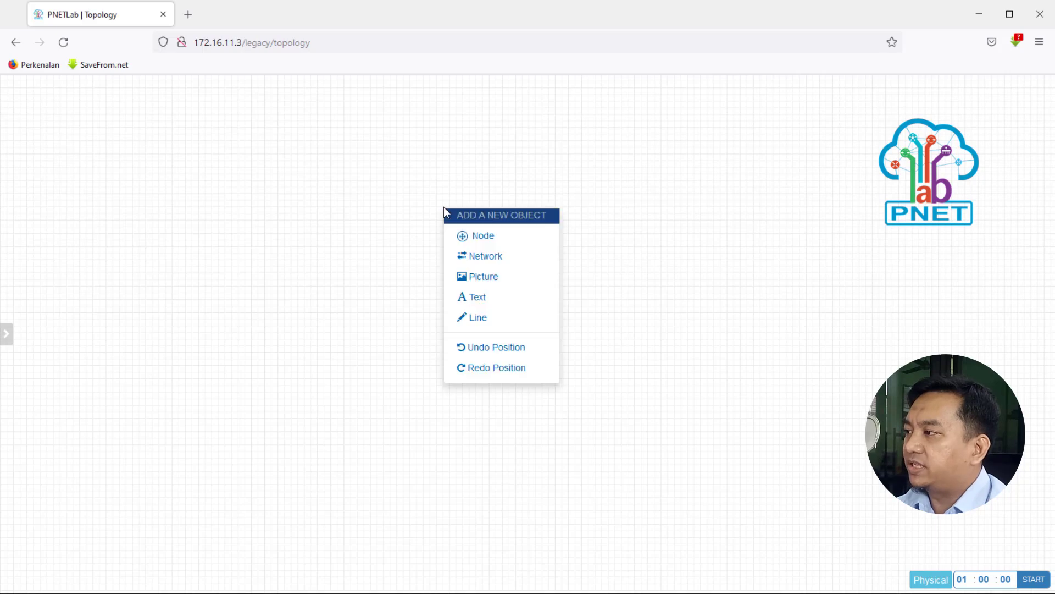
left_click(499, 239)
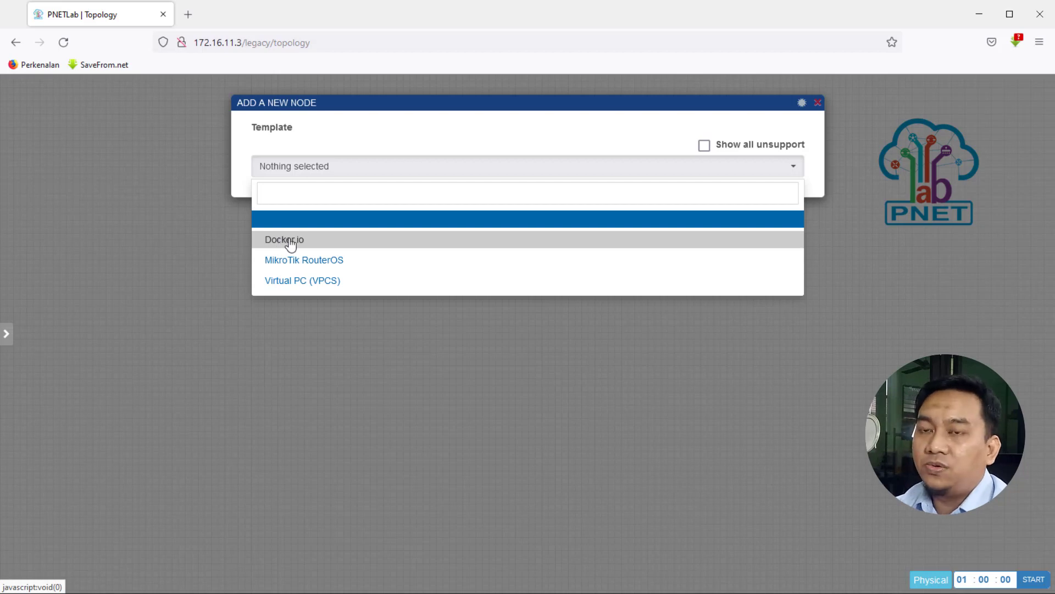
left_click(291, 242)
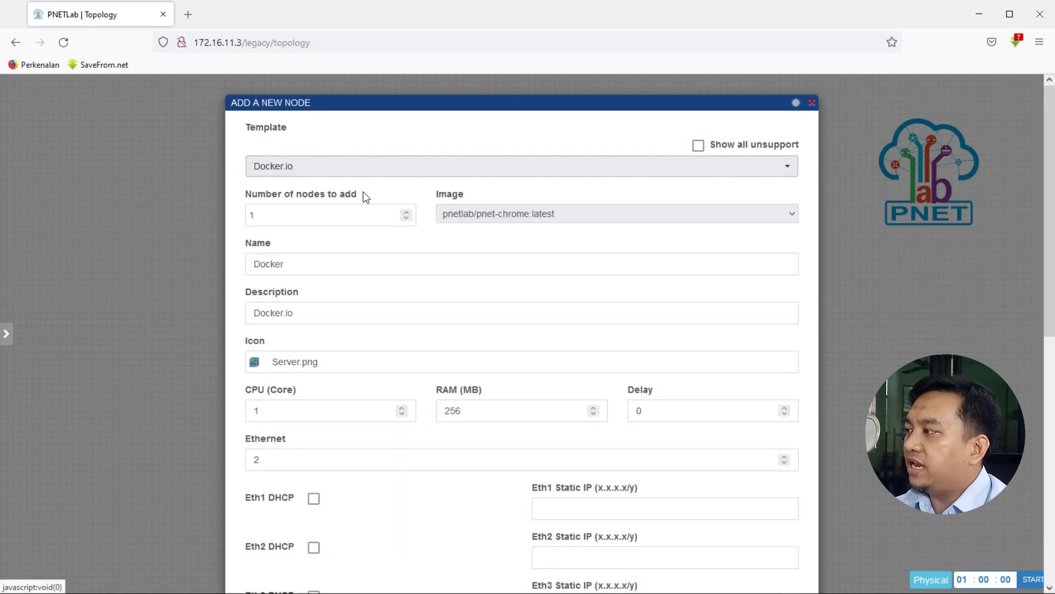
Choose the pnetlab/linux-desktop:latest image and name the node PC-01.
left_click(261, 214)
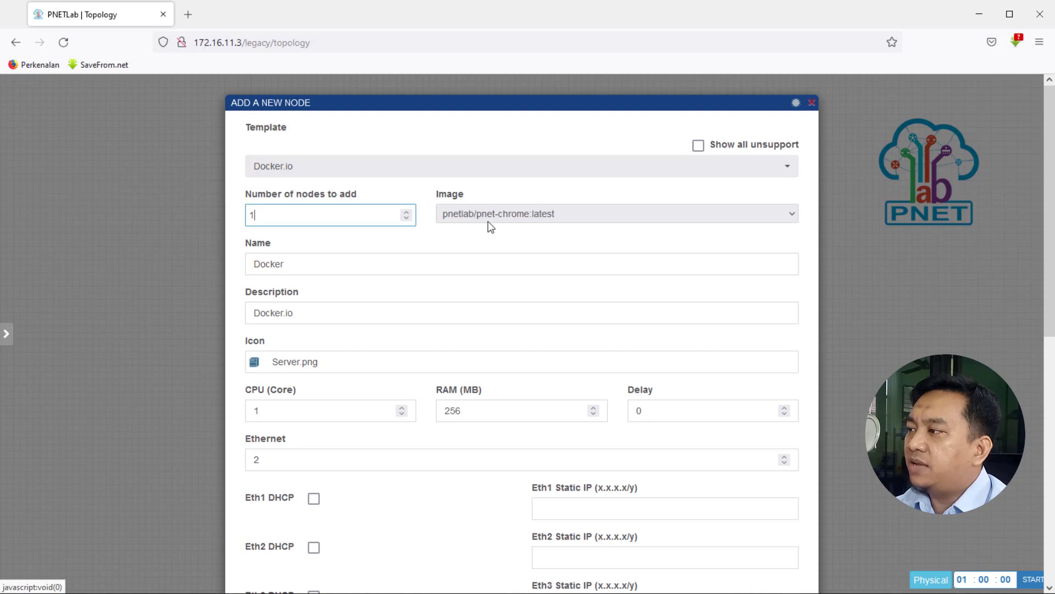
left_click(516, 214)
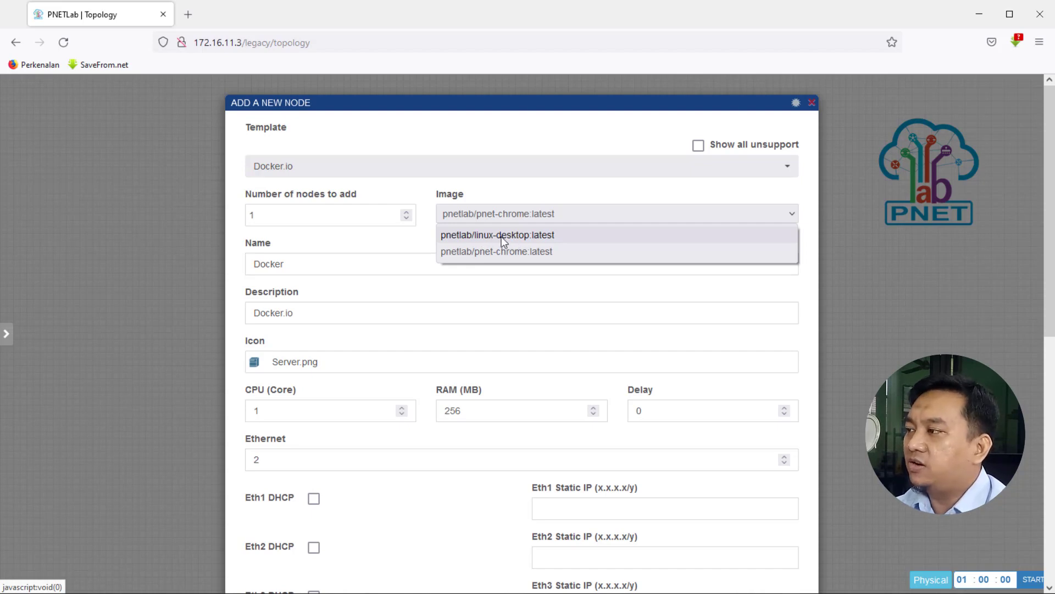
left_click(503, 234)
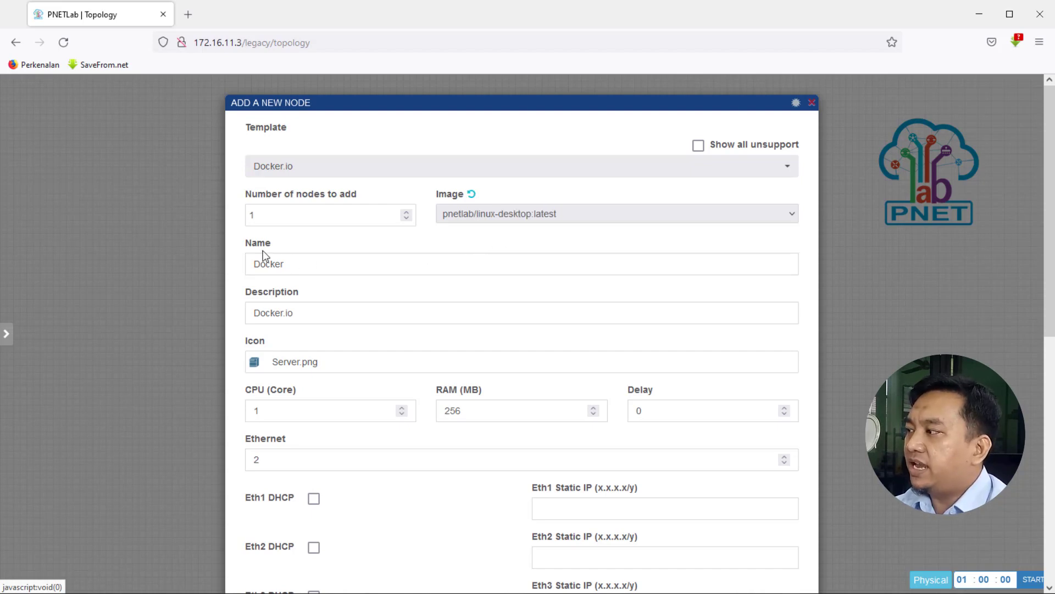
left_click_drag(302, 264, 207, 270)
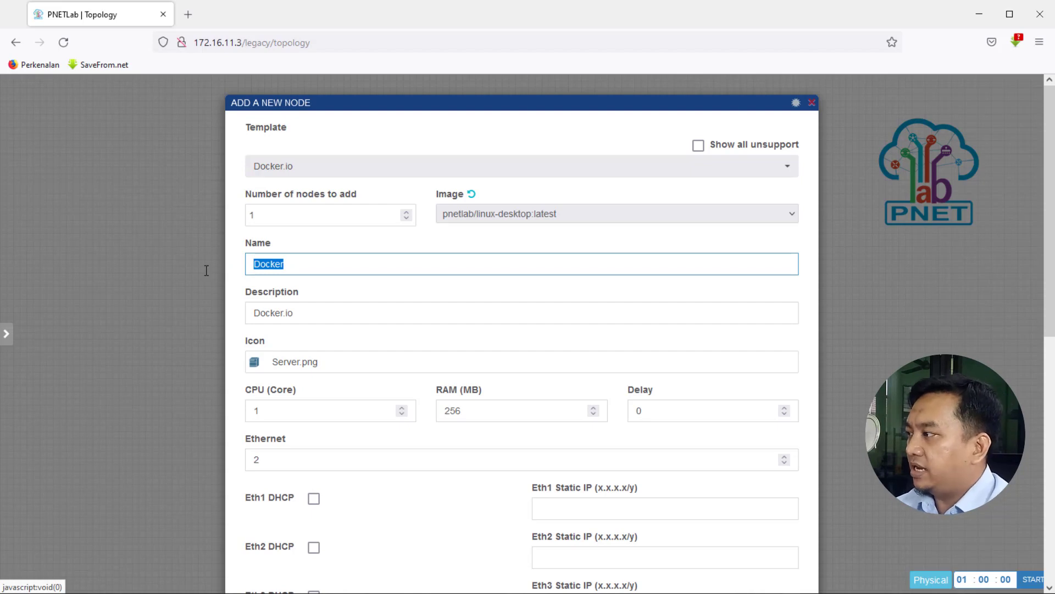
type("PC-01")
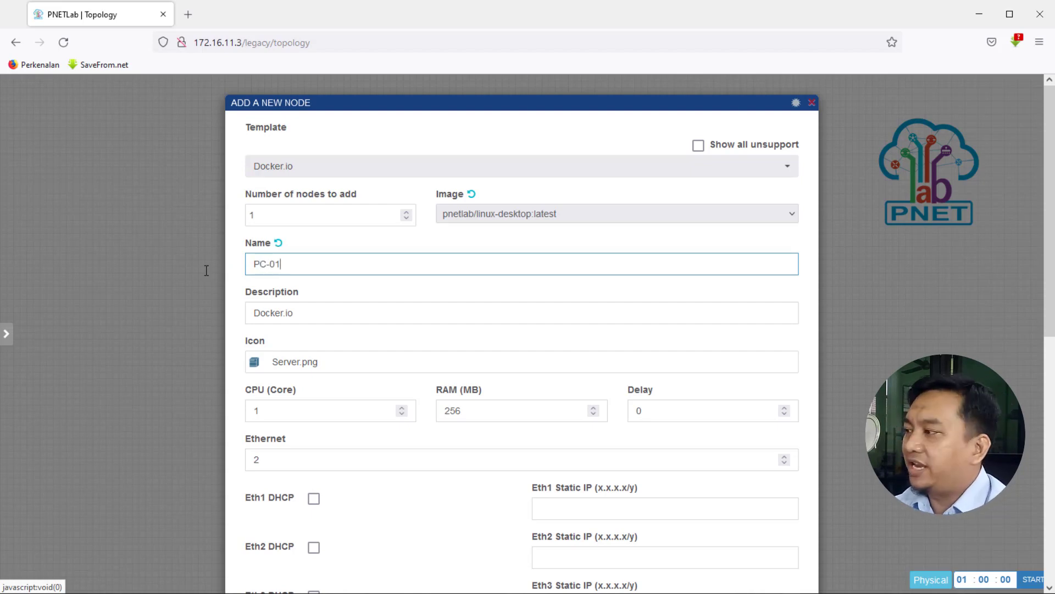
Search the device icons for DESKTOP and set the node's icon to Desktop2.png.
left_click(266, 364)
left_click(291, 130)
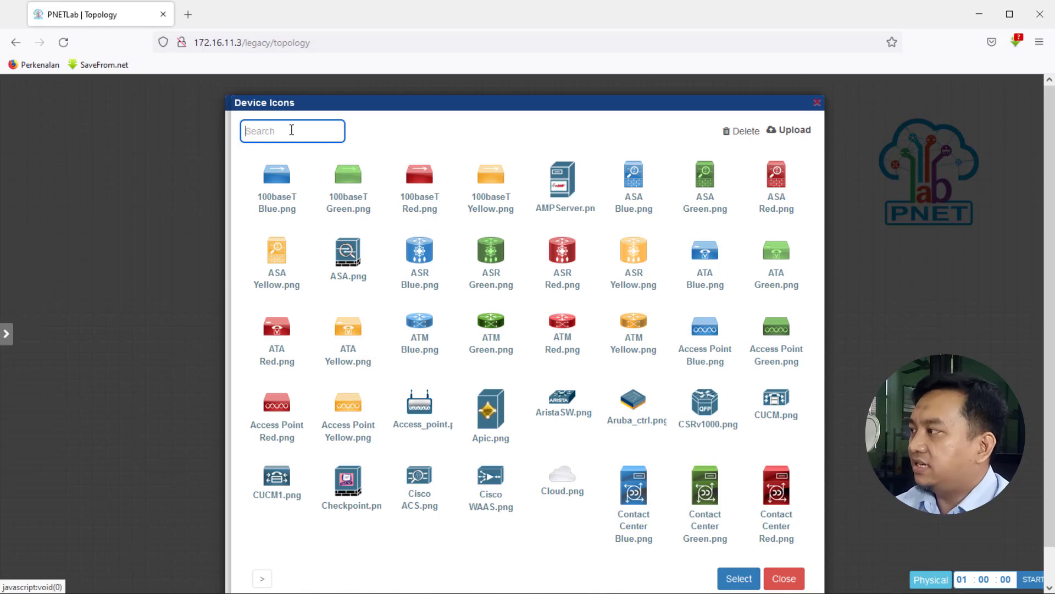
type("dES")
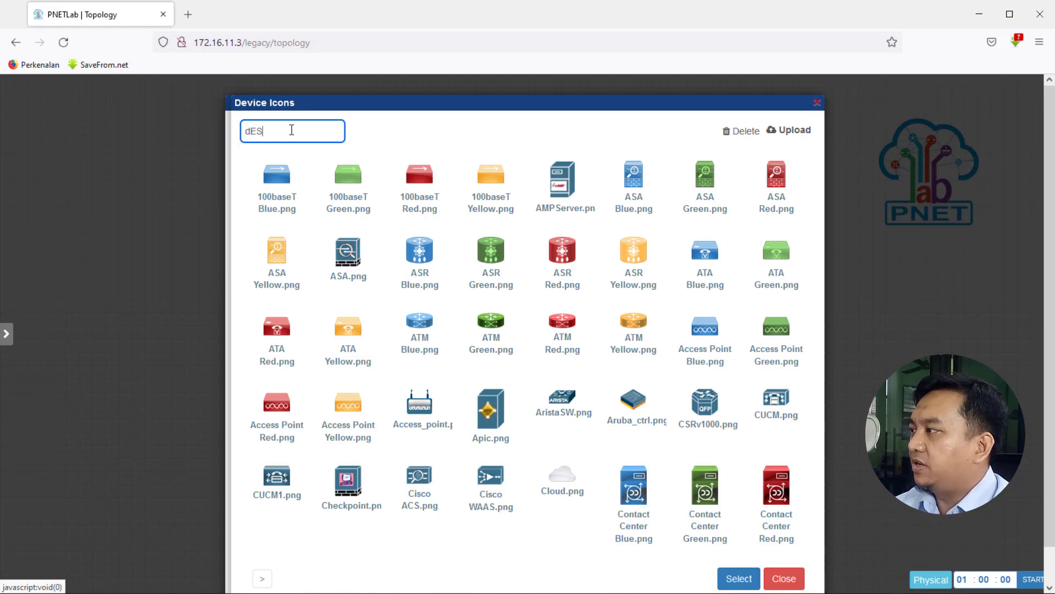
key("BackSpace")
key("BackSpace")
key("BackSpace")
type("d")
key("BackSpace")
type("D")
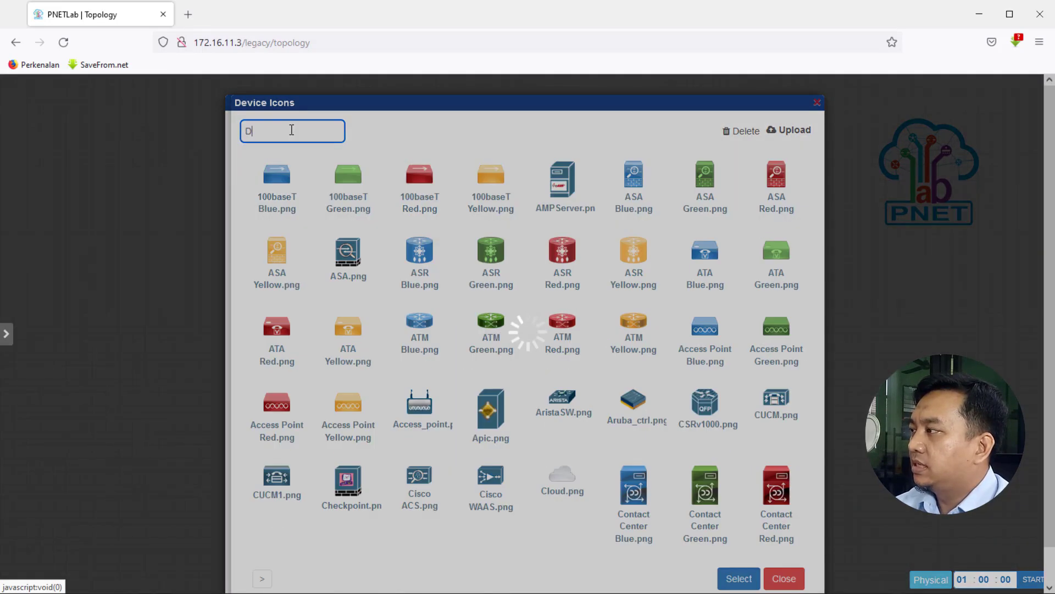
type("ESKTO")
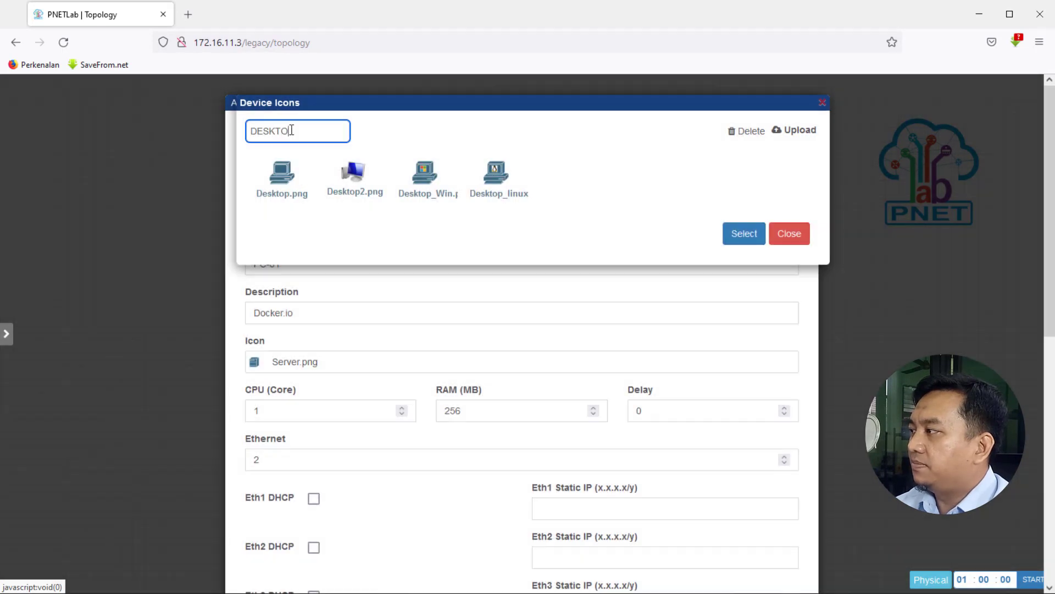
type("P")
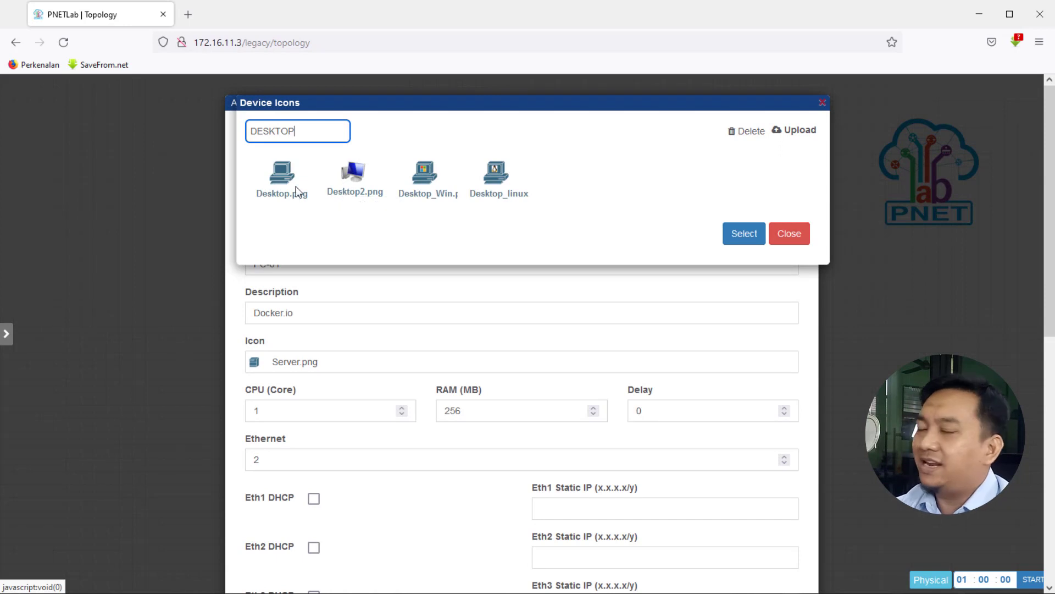
left_click(356, 175)
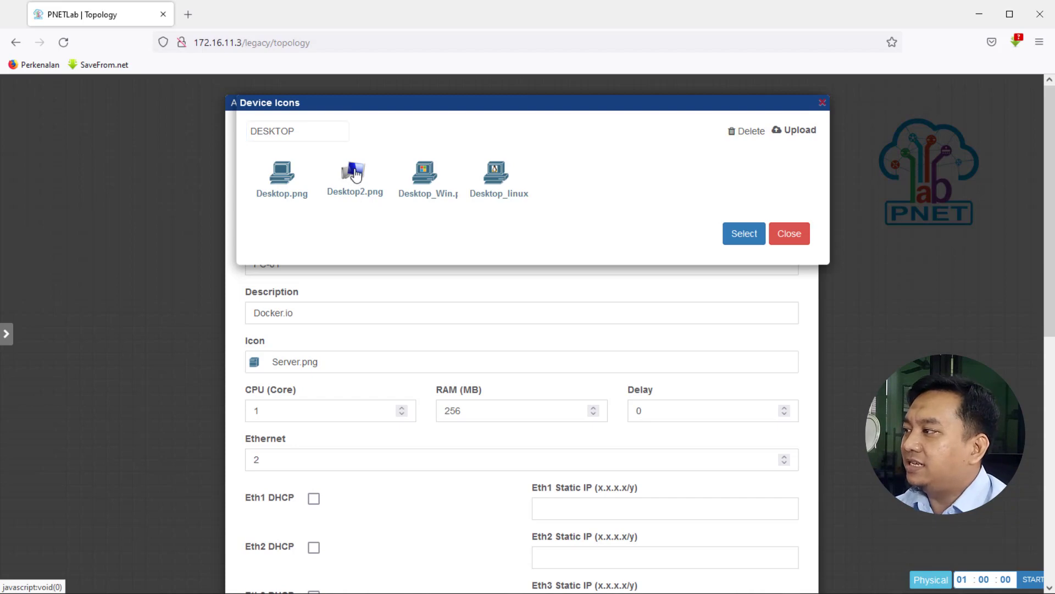
left_click(749, 238)
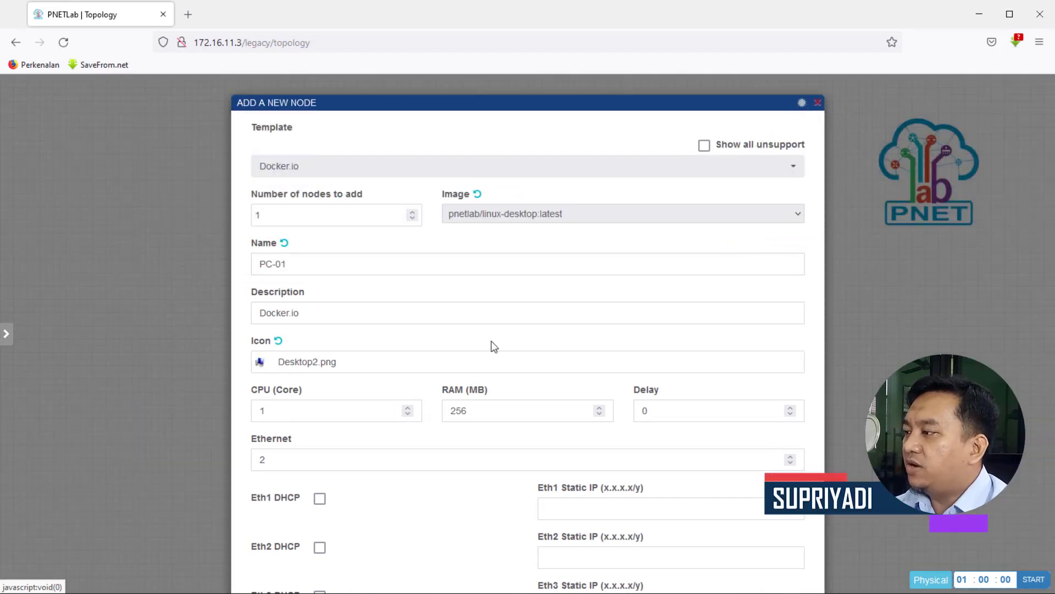
Enable DHCP on the node's Eth1 interface.
scroll(492, 348, "down", 3)
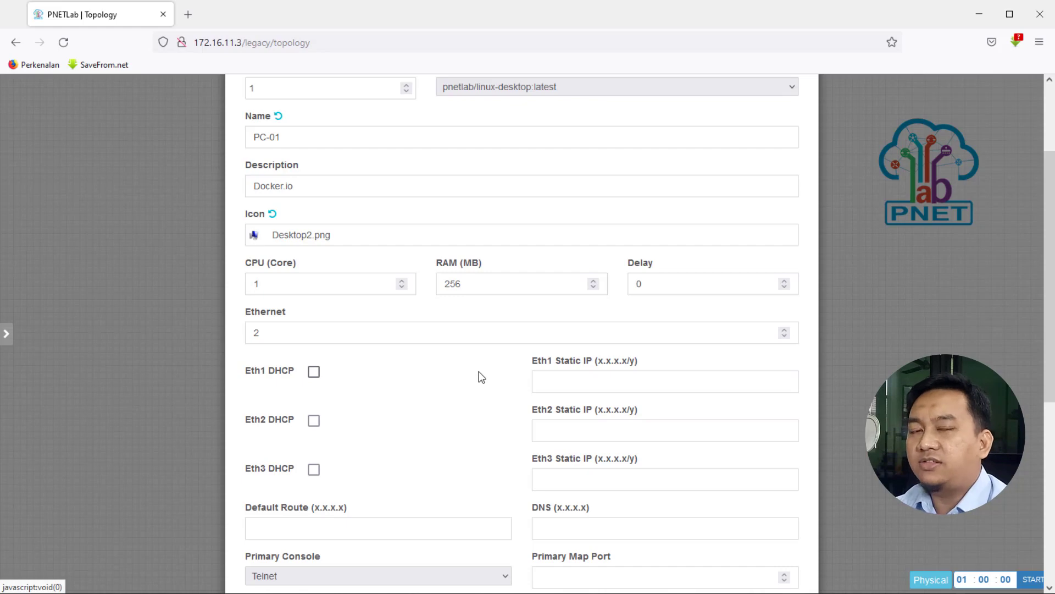
left_click(544, 378)
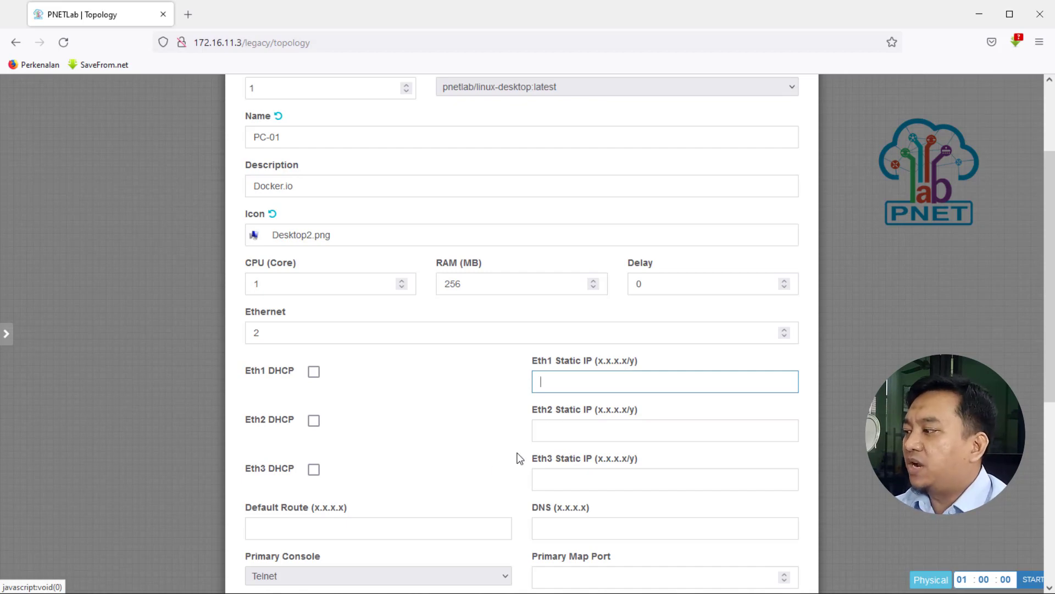
left_click(267, 526)
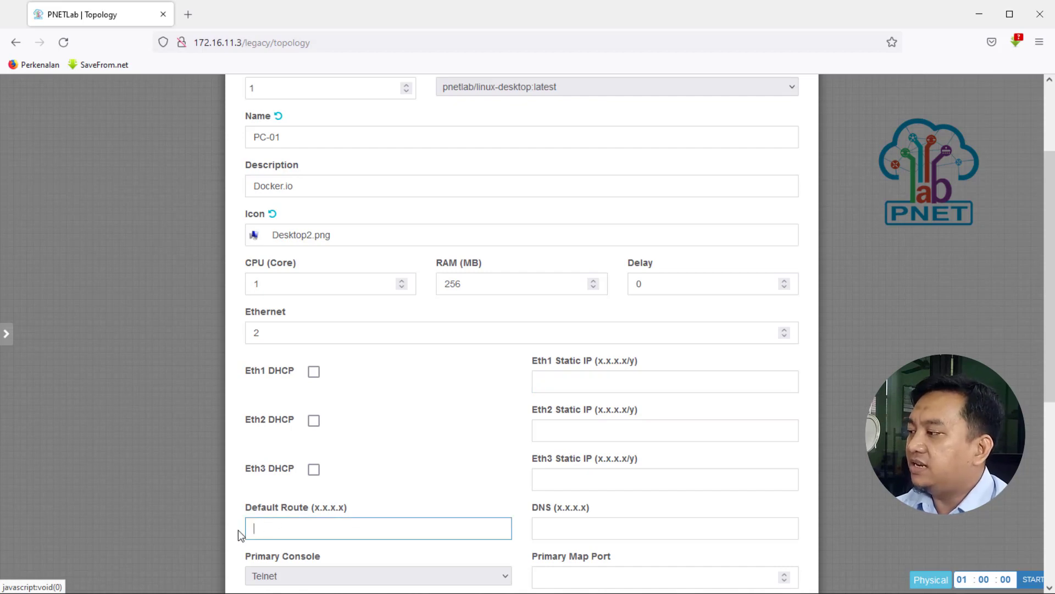
left_click(557, 529)
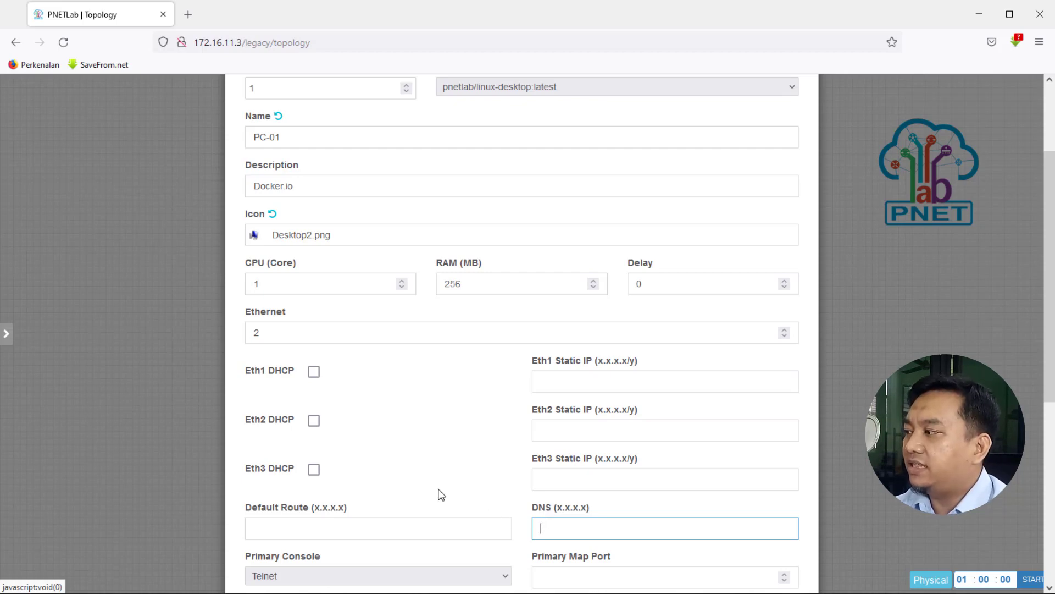
left_click(313, 378)
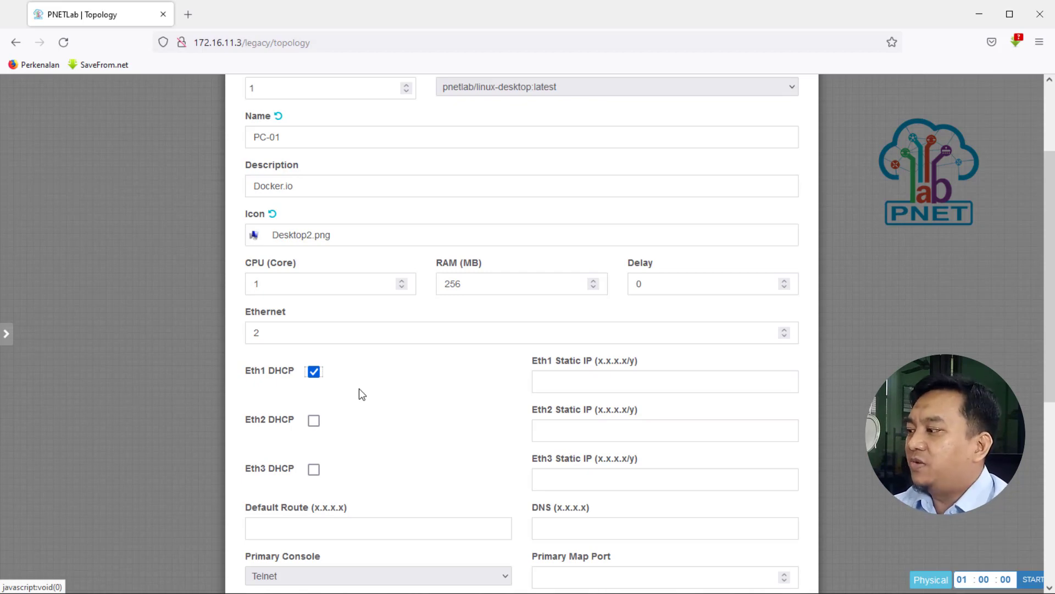
Set the node's primary console to RDP.
scroll(370, 401, "down", 3)
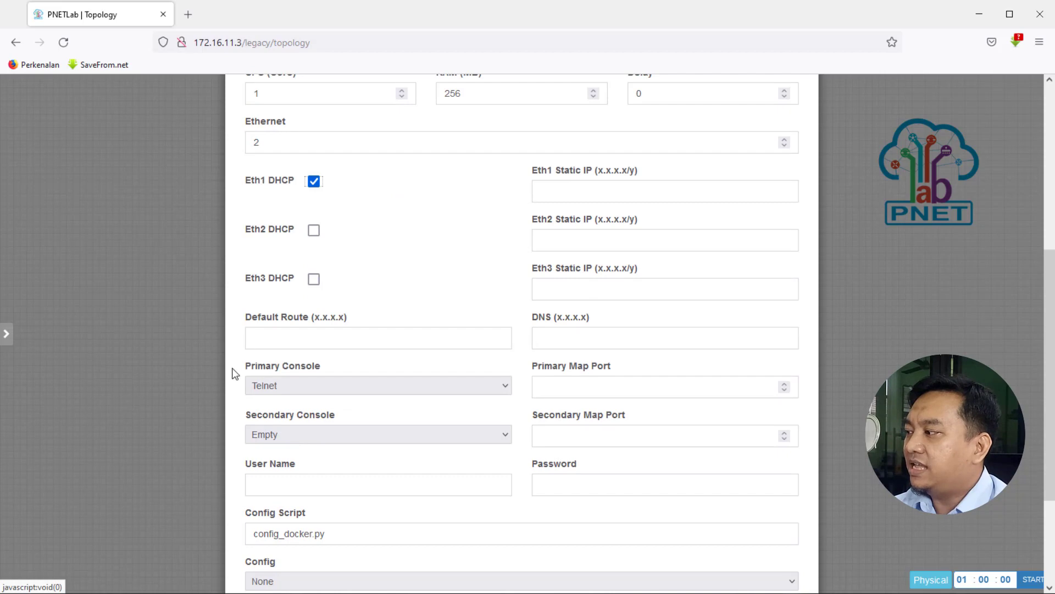
left_click(281, 391)
left_click(275, 424)
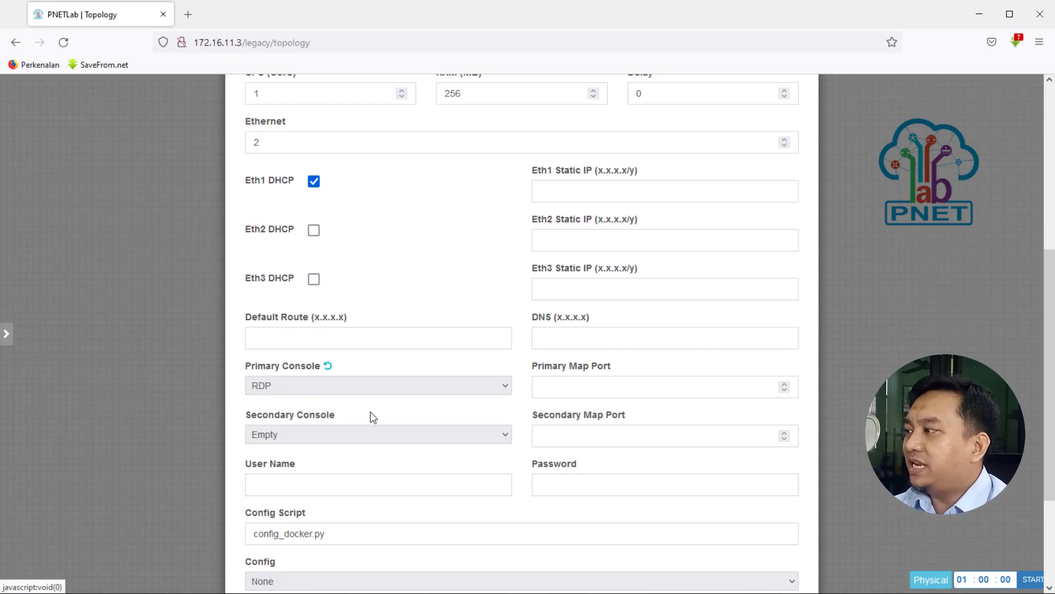
Save the PC-01 node settings and move the node slightly left on the canvas.
scroll(365, 411, "up", 3)
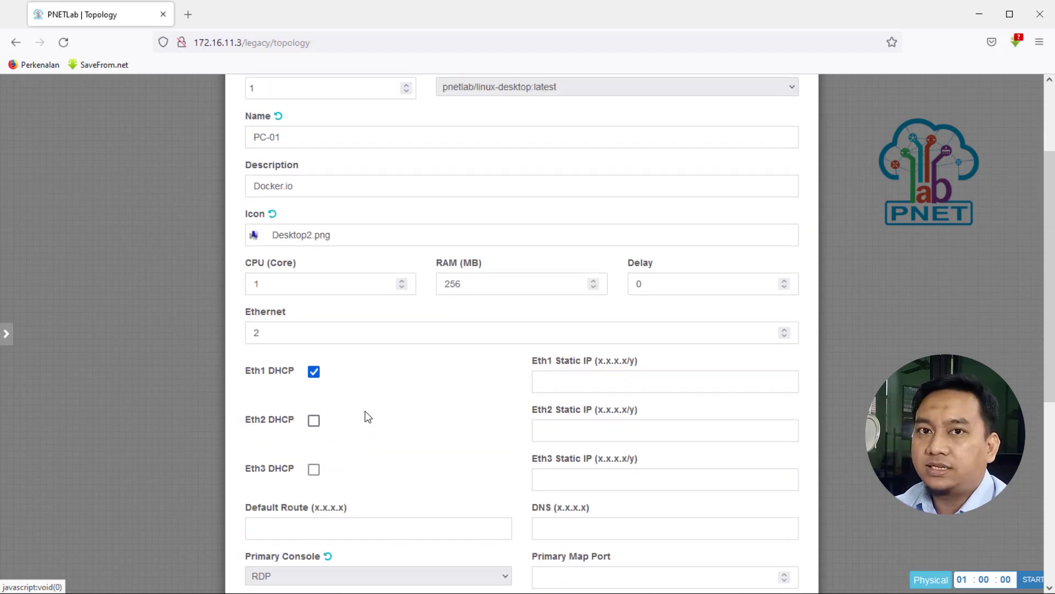
scroll(388, 426, "down", 6)
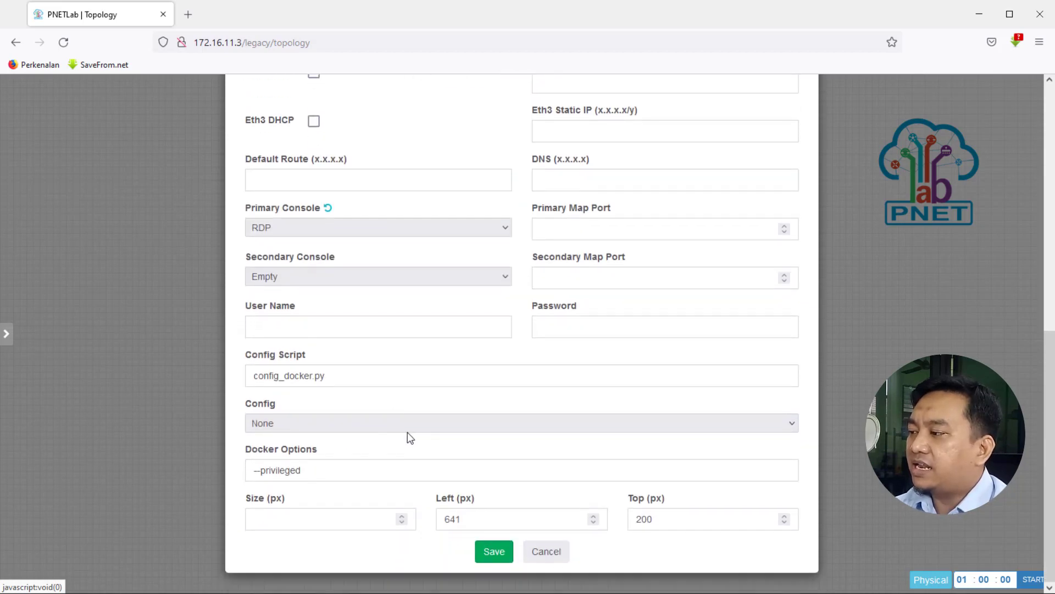
left_click(493, 551)
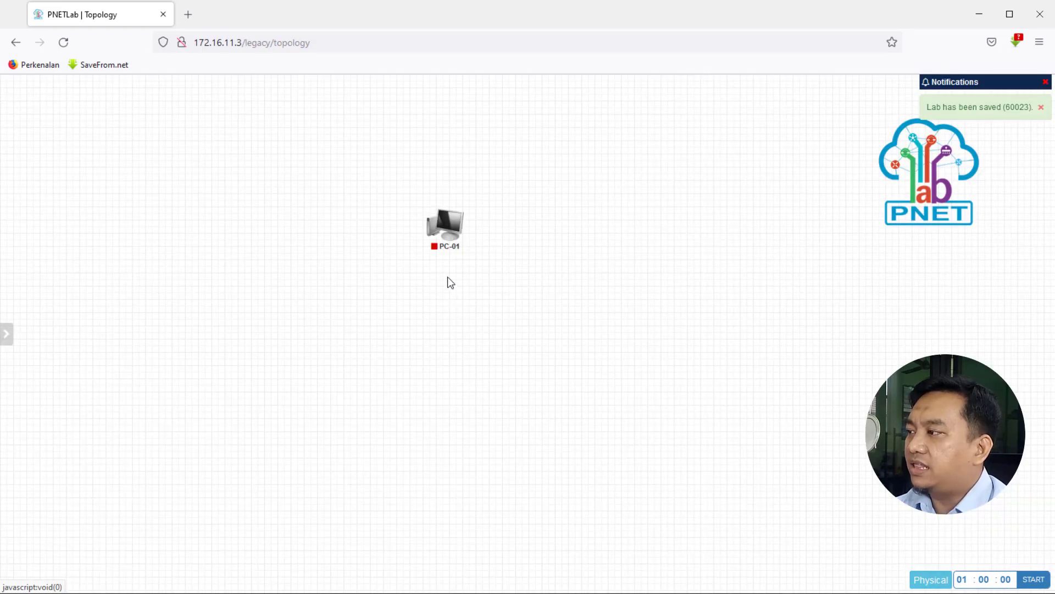
left_click_drag(443, 233, 392, 227)
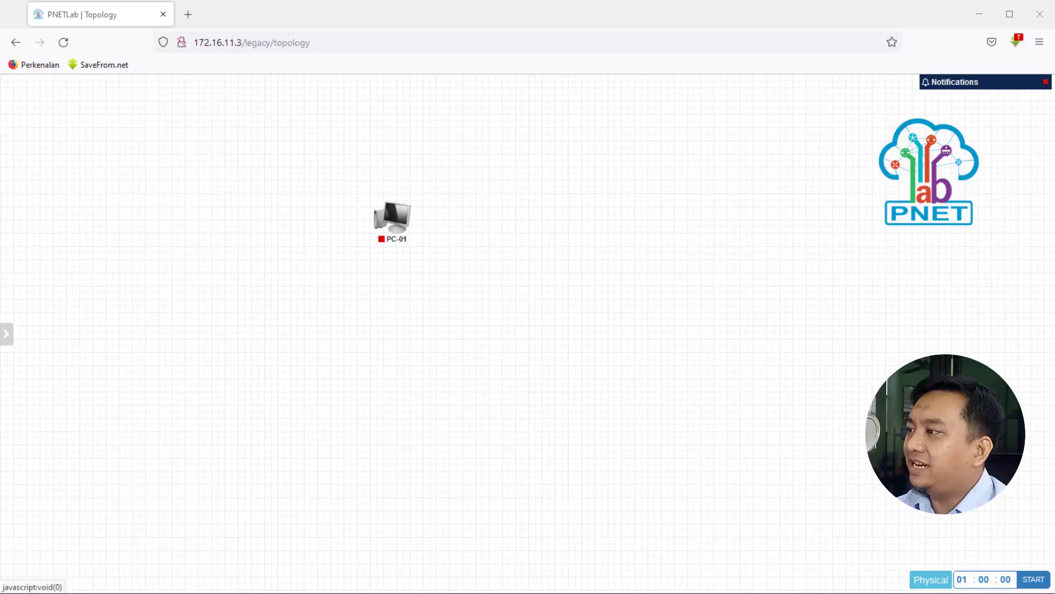
Add one network named Internet of type Cloud_nat to the topology.
right_click(537, 204)
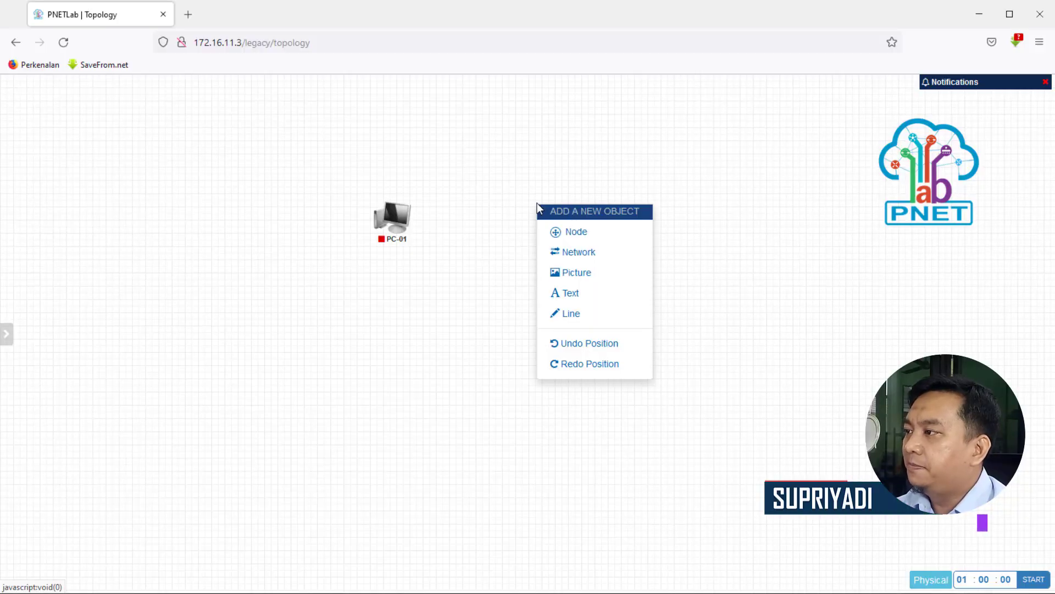
left_click(582, 255)
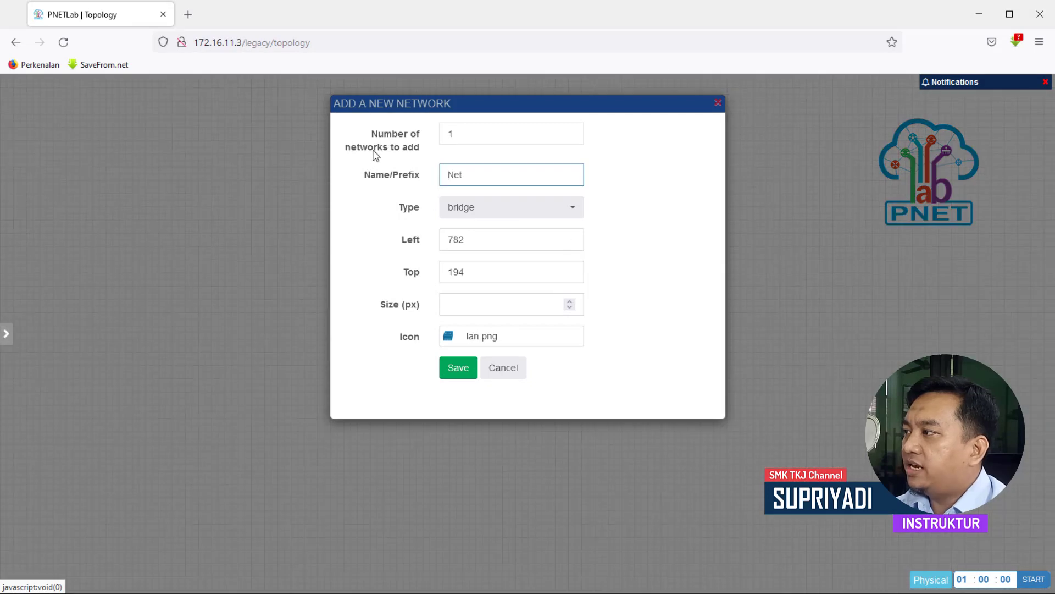
left_click(465, 135)
left_click_drag(467, 131, 424, 141)
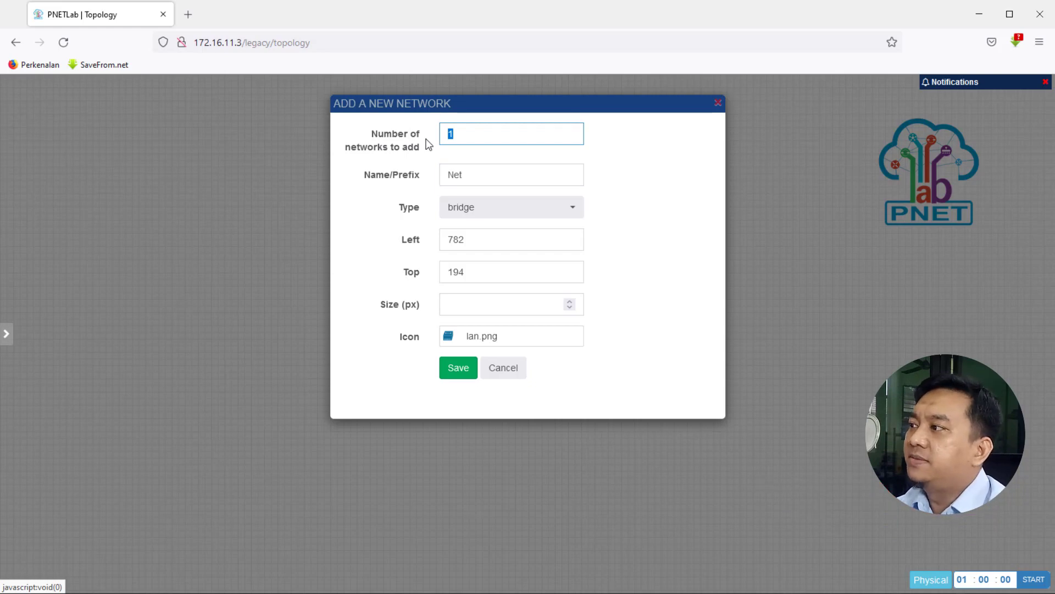
left_click_drag(483, 175, 415, 174)
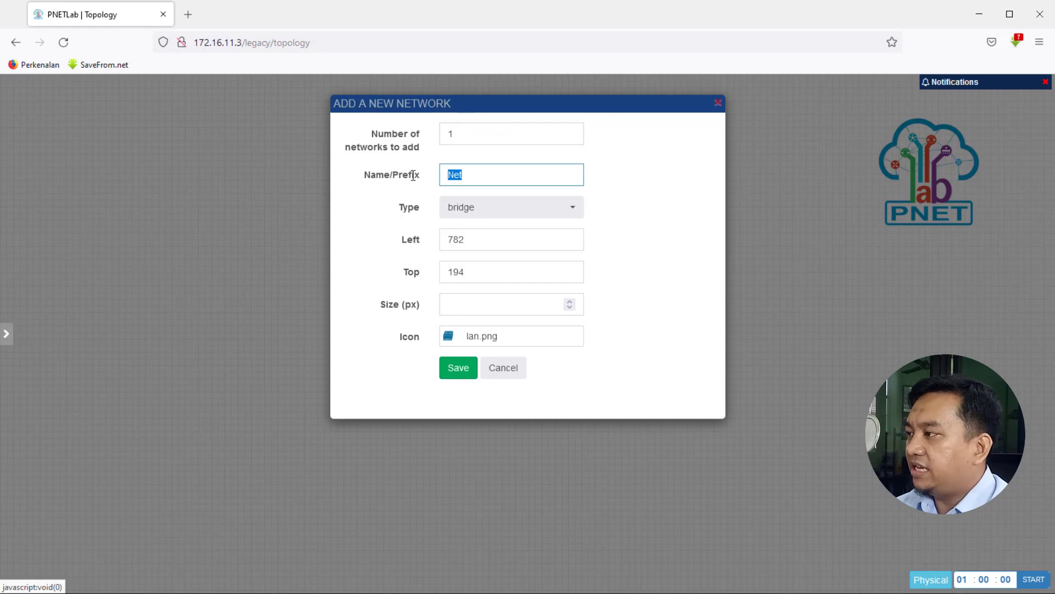
type("Internet")
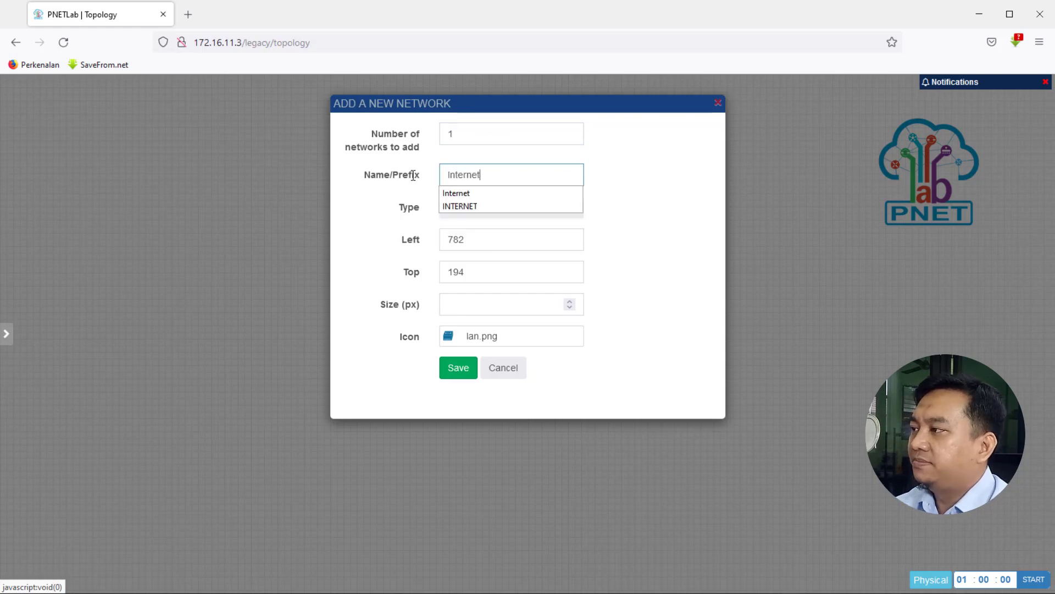
left_click(409, 201)
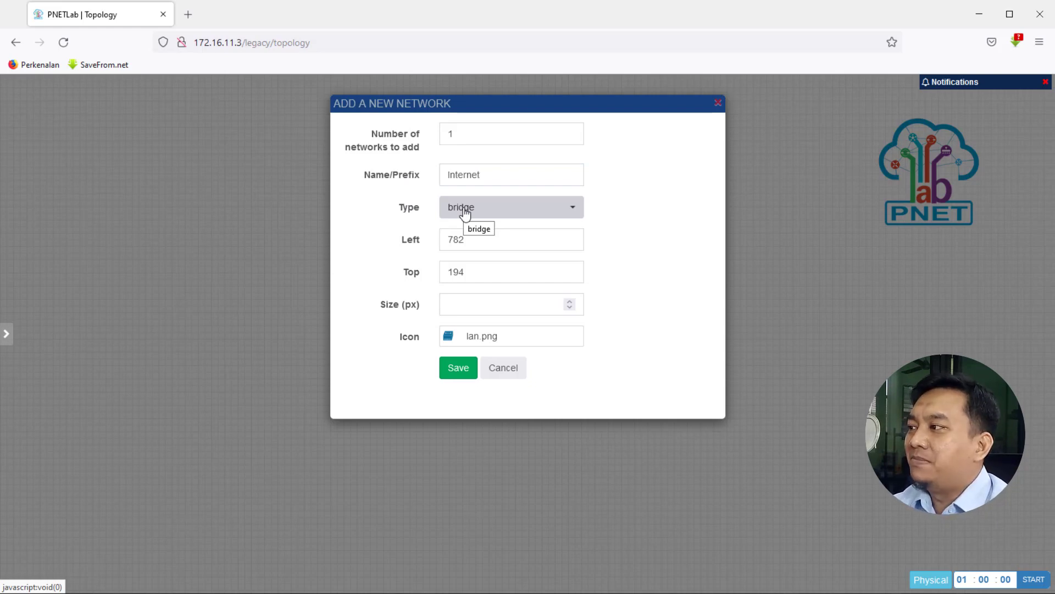
left_click(487, 213)
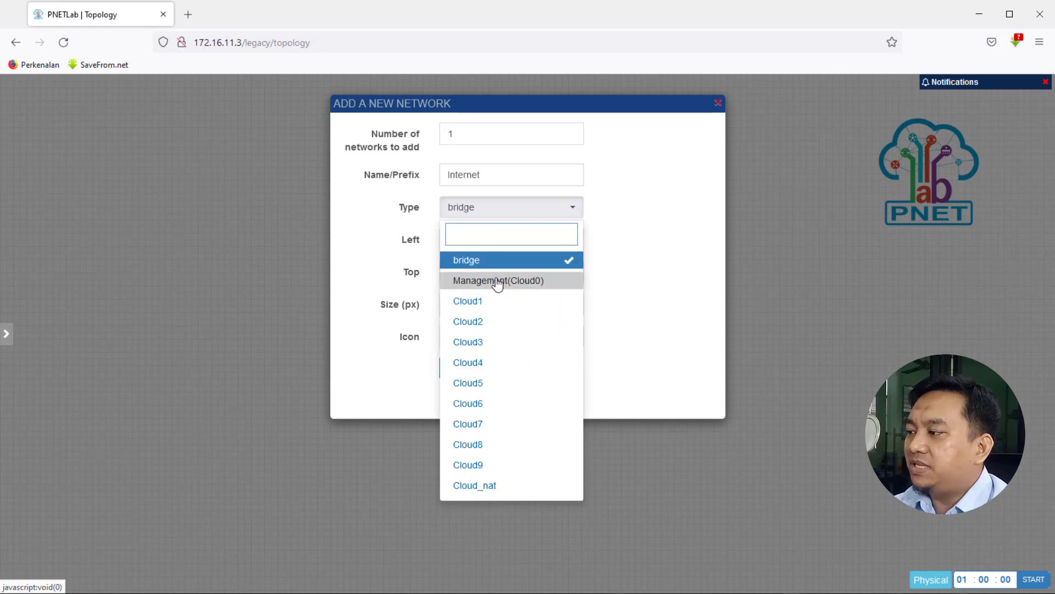
left_click(473, 485)
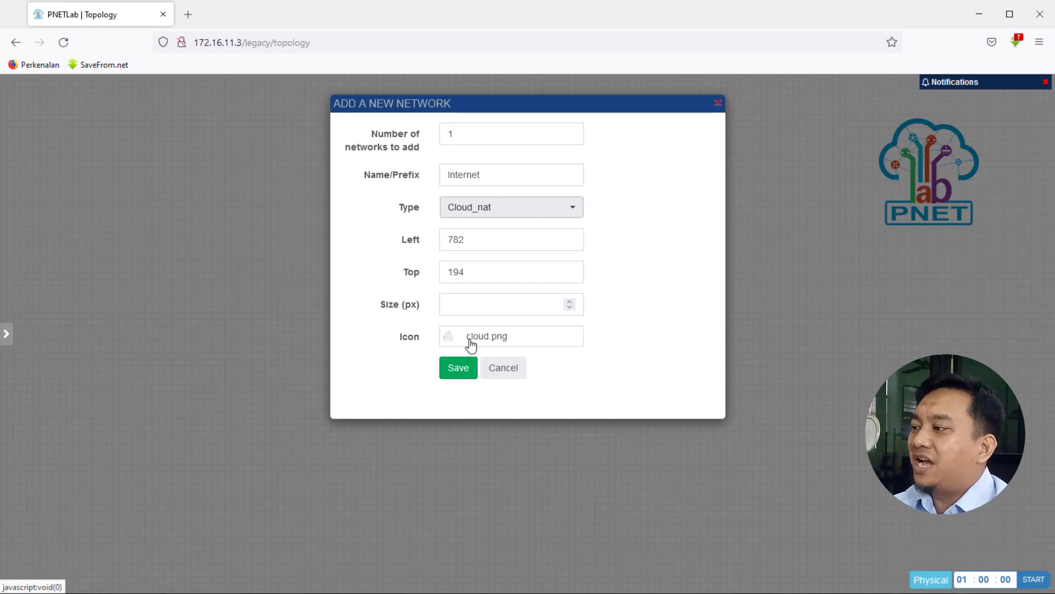
left_click(458, 368)
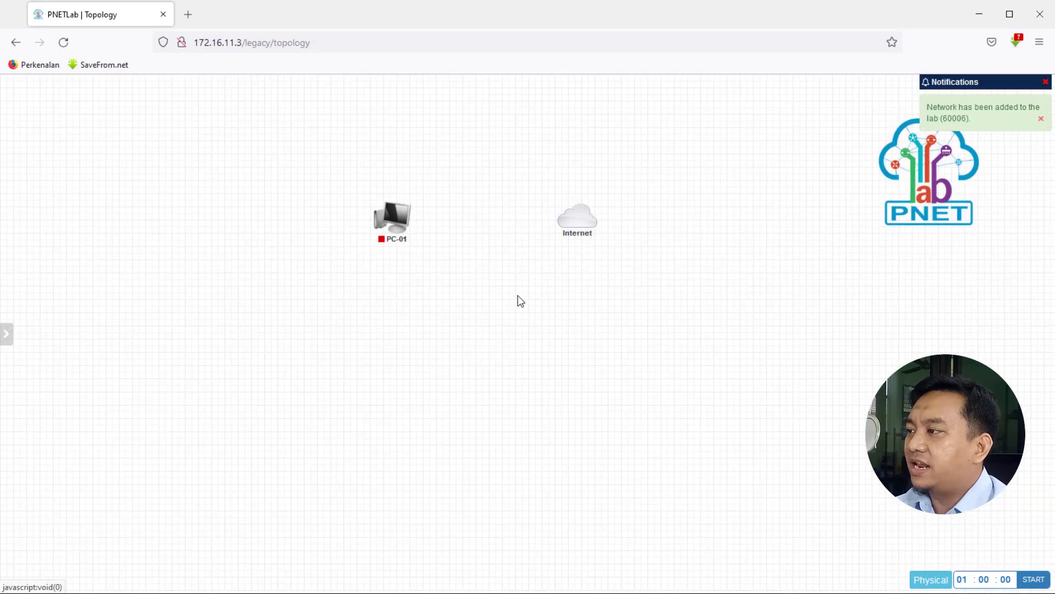
Connect PC-01's eth1 interface to the Internet cloud.
mouse_move(572, 224)
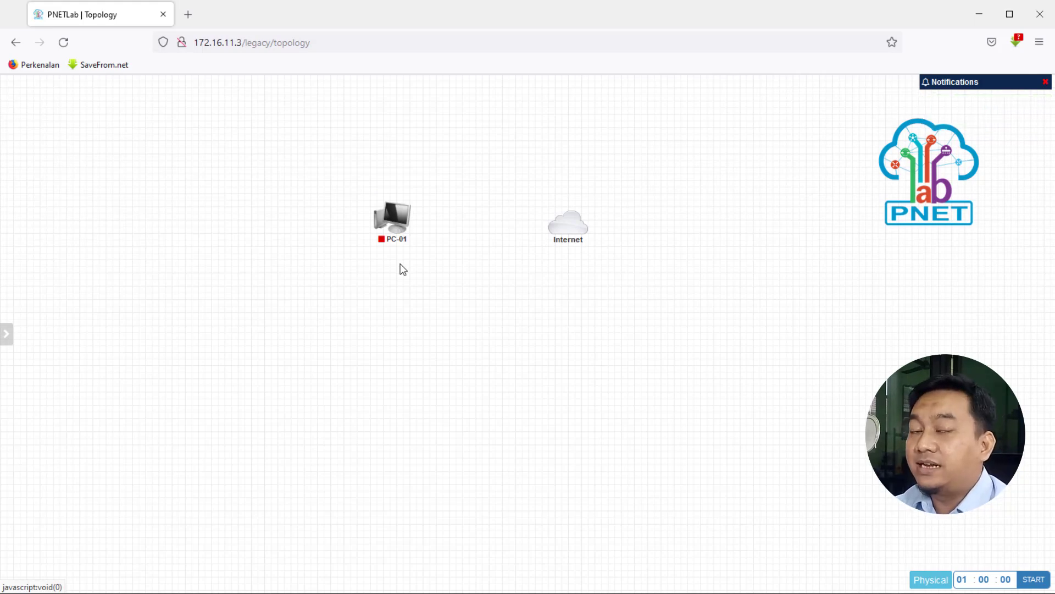
mouse_move(566, 250)
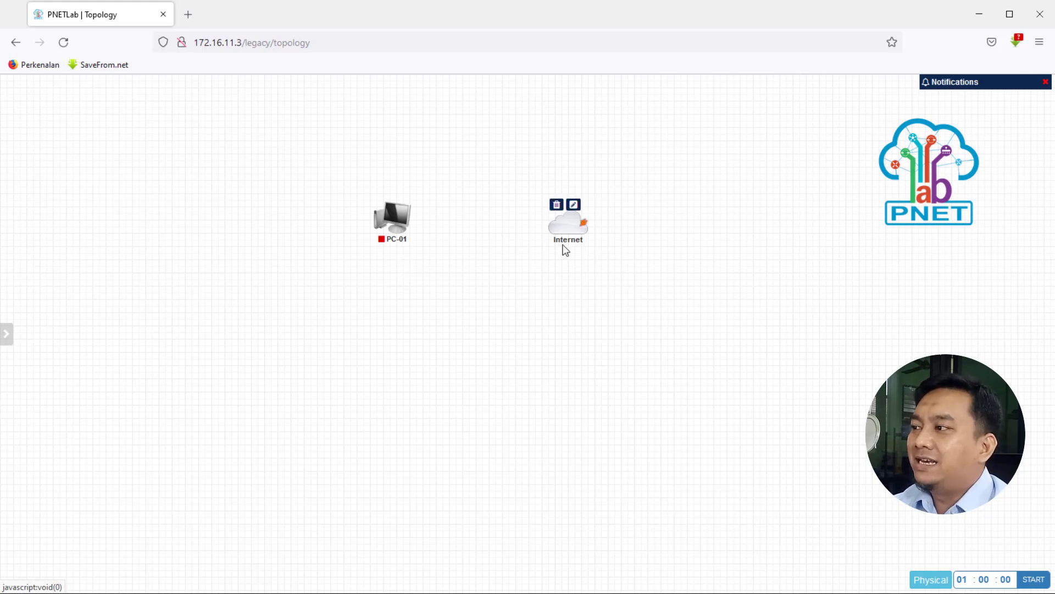
mouse_move(399, 222)
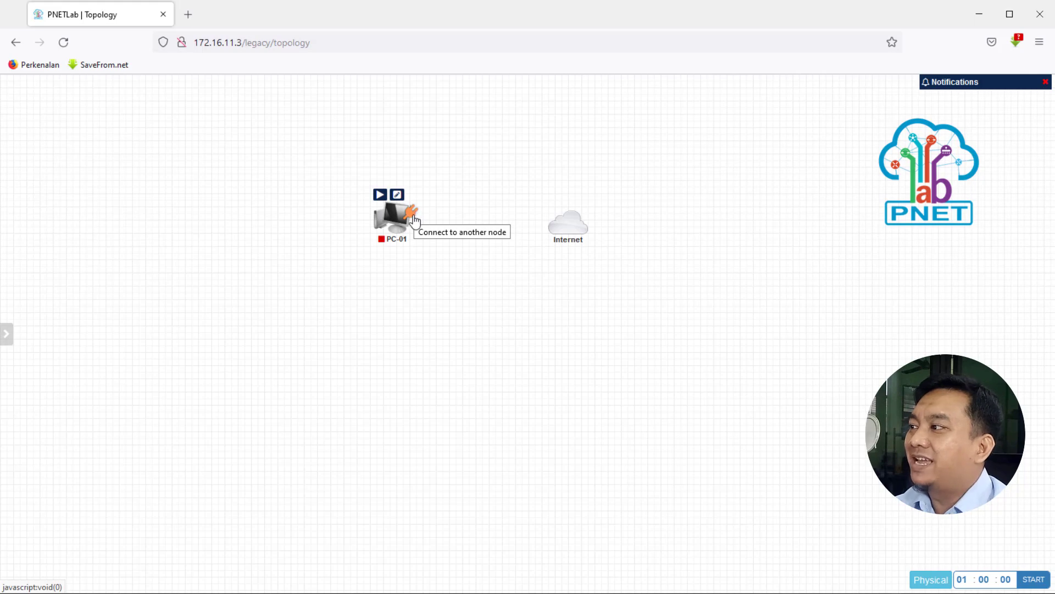
left_click_drag(412, 218, 576, 230)
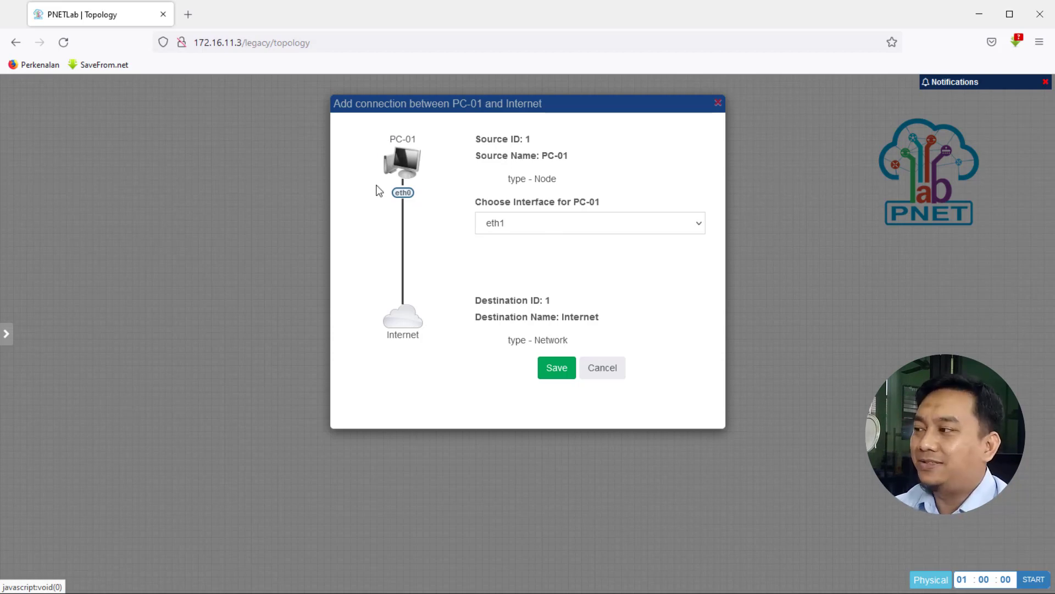
left_click(553, 370)
Start the PC-01 node.
mouse_move(396, 228)
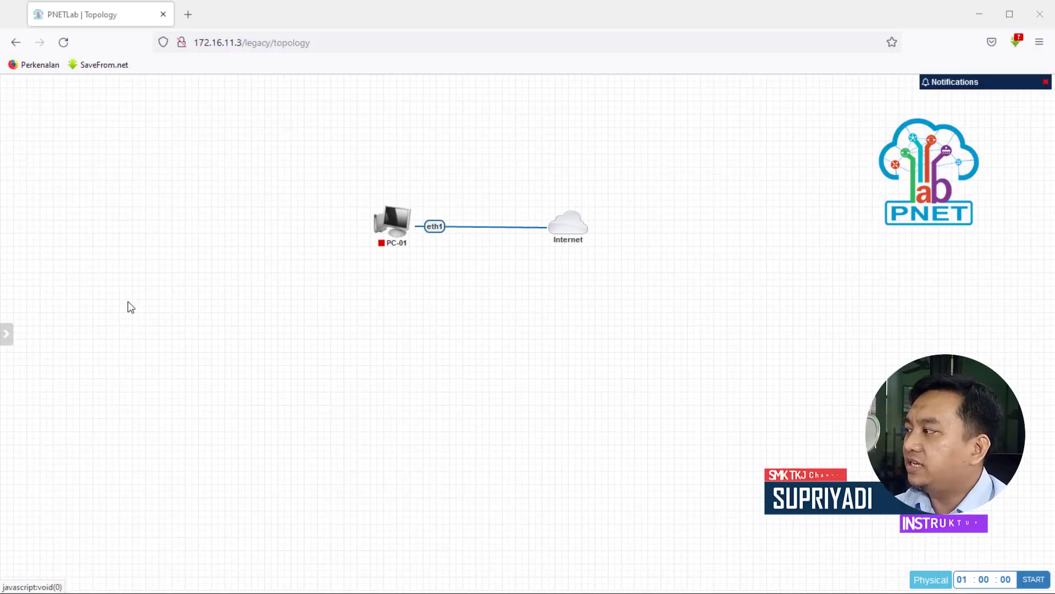
mouse_move(1, 297)
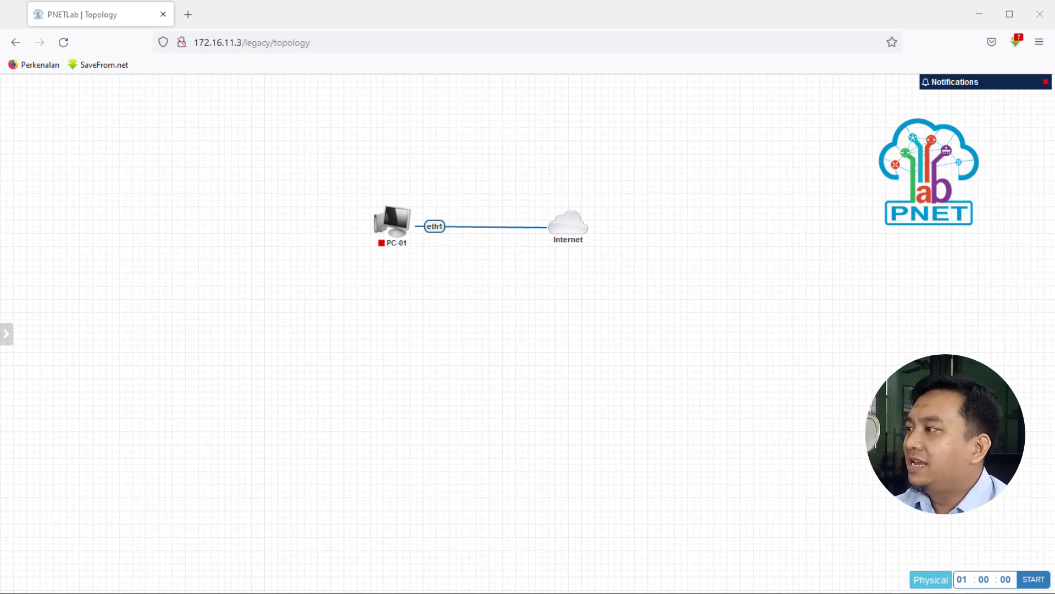
mouse_move(390, 236)
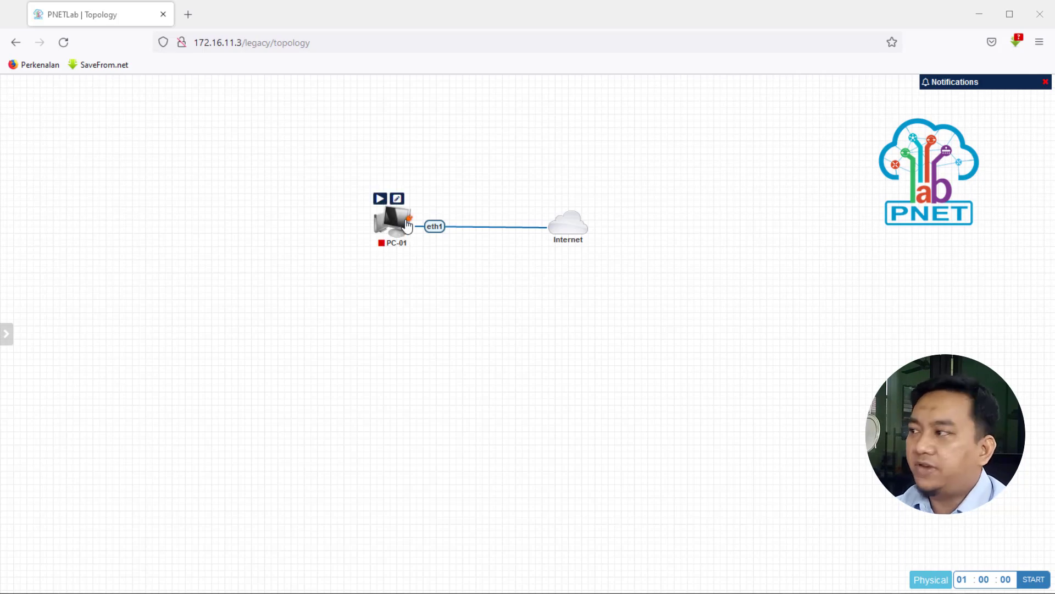
left_click(380, 199)
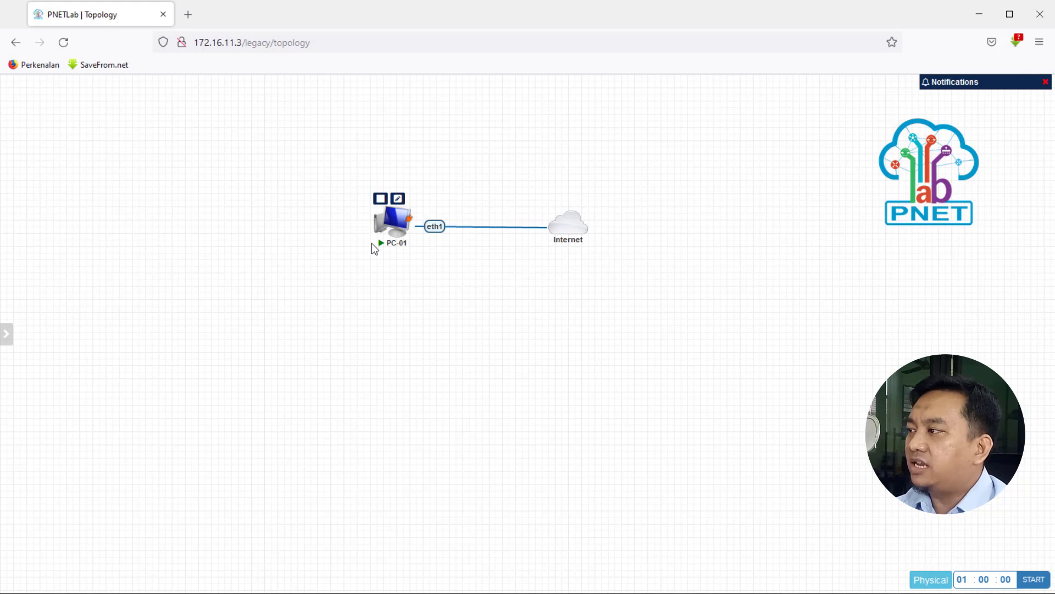
Open PC-01's RDP console and enlarge and reposition the terminal window.
left_click(395, 220)
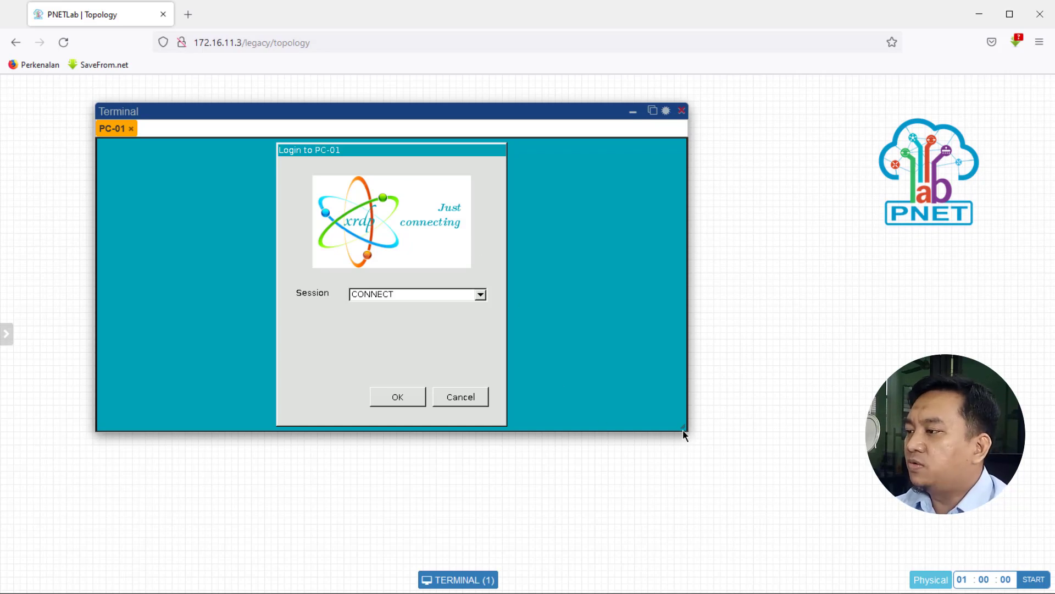
left_click_drag(684, 435, 786, 587)
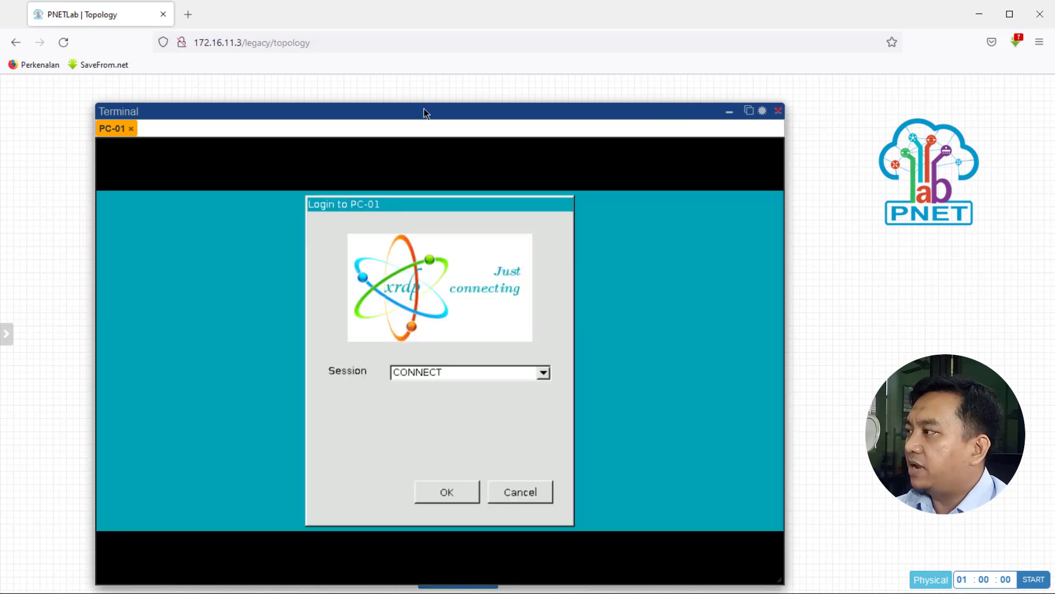
left_click_drag(424, 113, 335, 87)
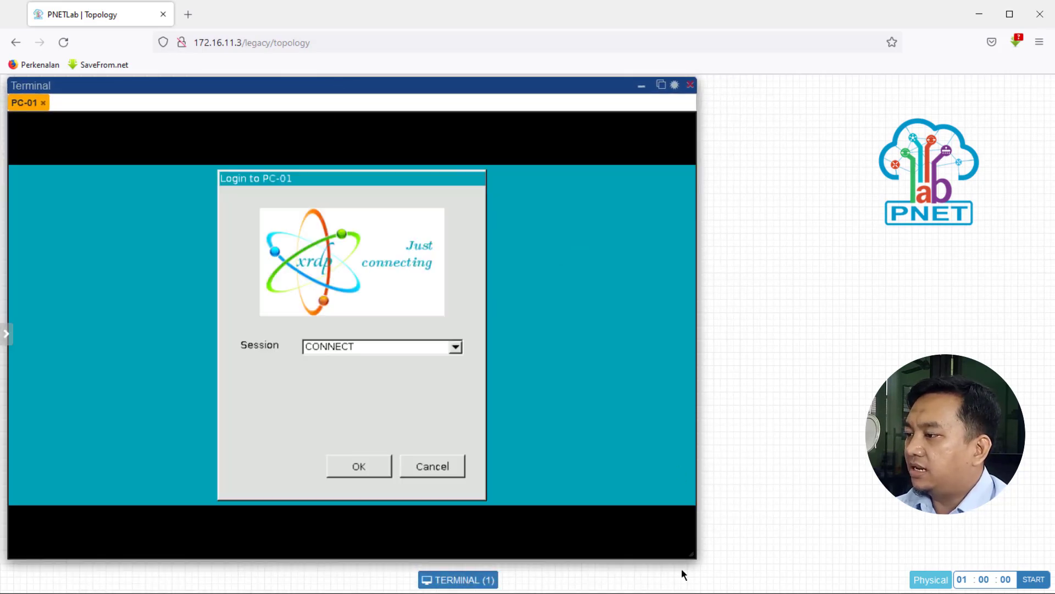
left_click_drag(695, 555, 784, 576)
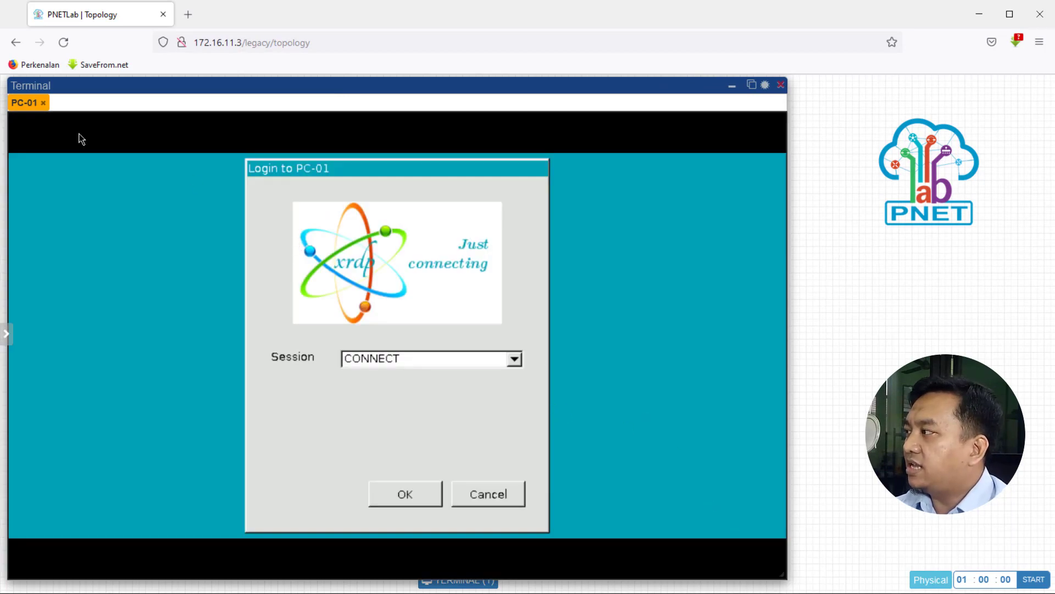
Reopen PC-01's console and log in to the xrdp CONNECT session.
left_click(43, 104)
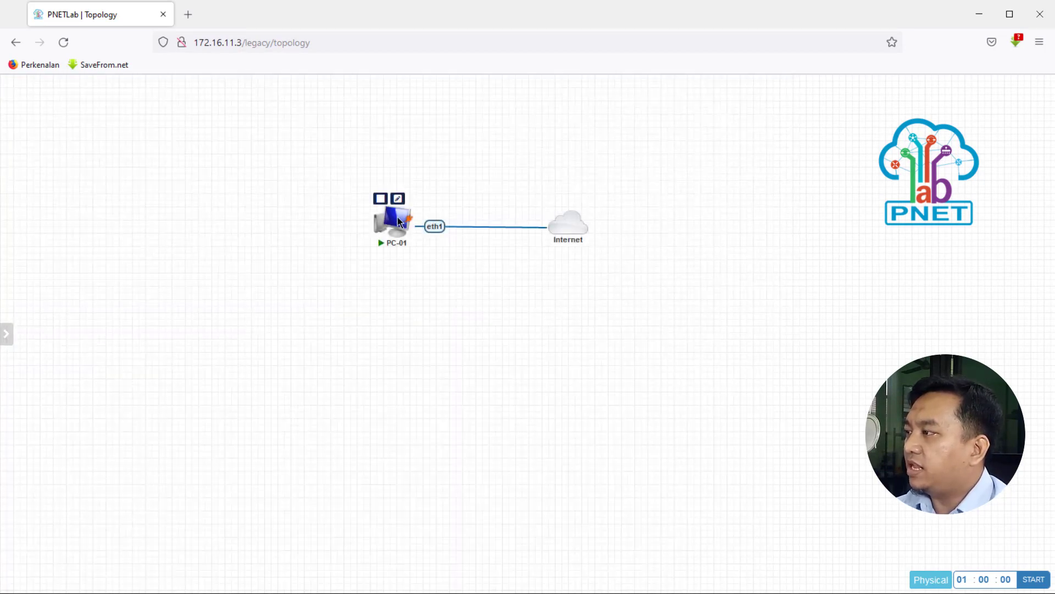
left_click(396, 220)
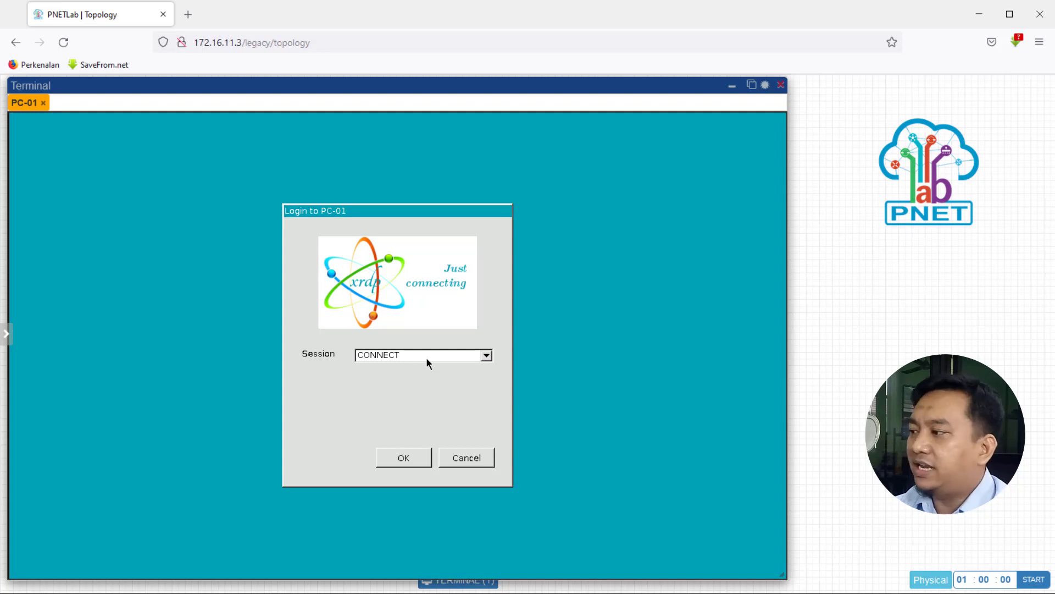
left_click(400, 461)
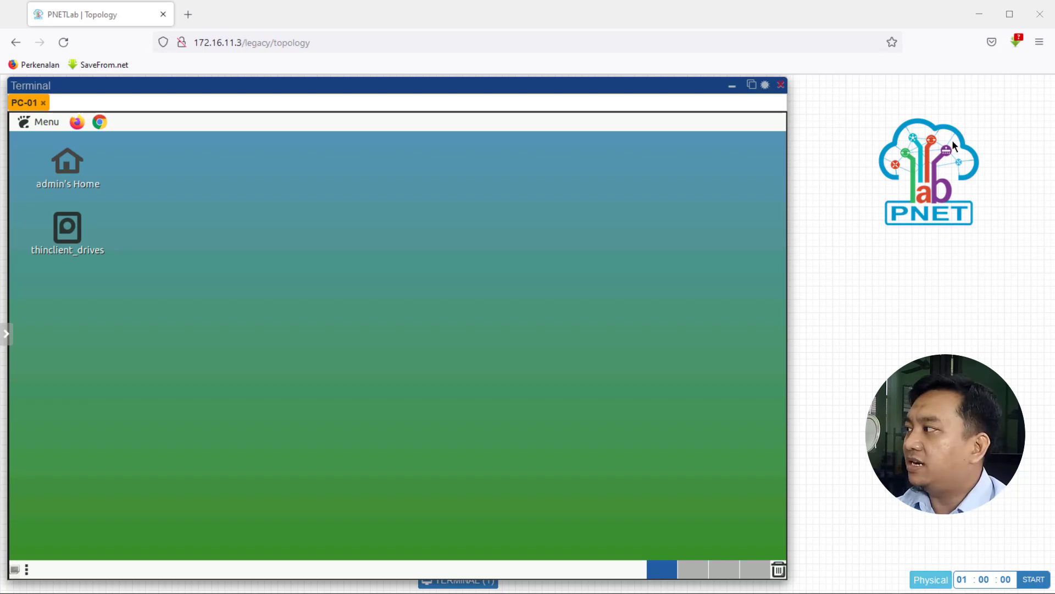
Open LXTerminal from the desktop's System Tools menu.
left_click(37, 126)
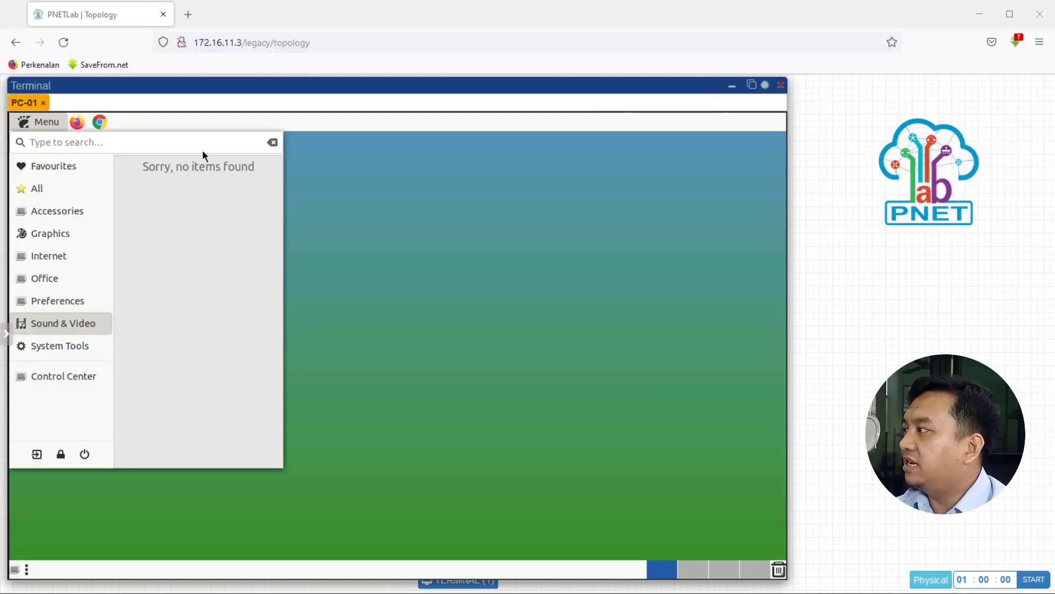
left_click(42, 124)
left_click(42, 124)
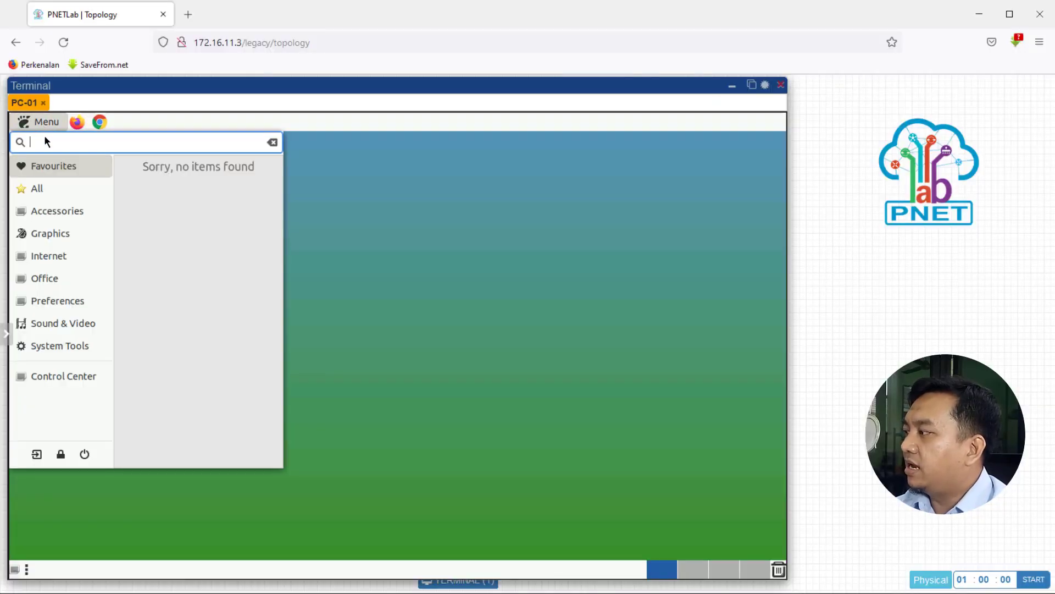
left_click(54, 348)
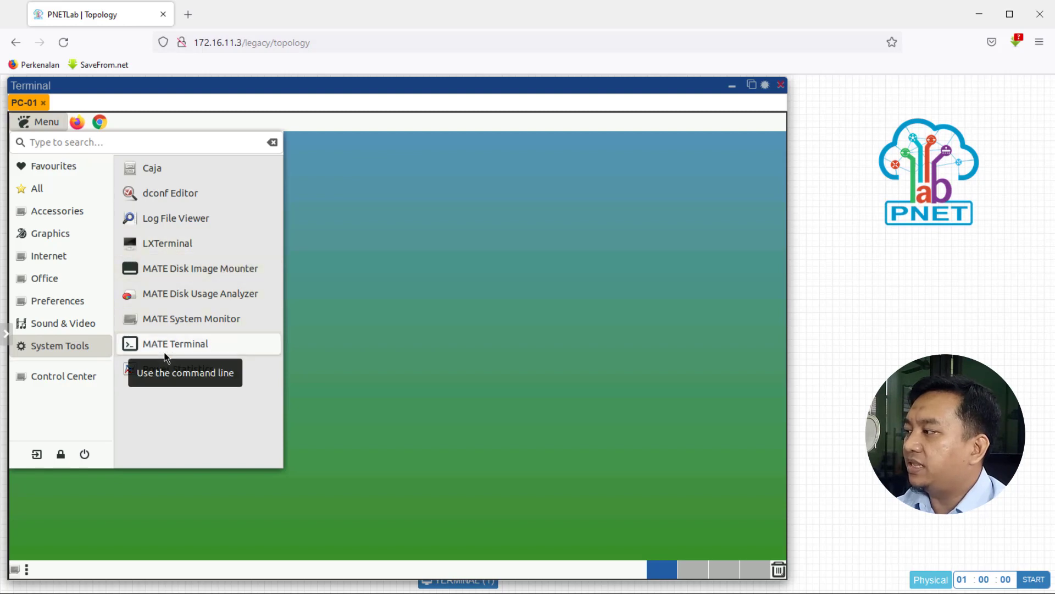
left_click(173, 245)
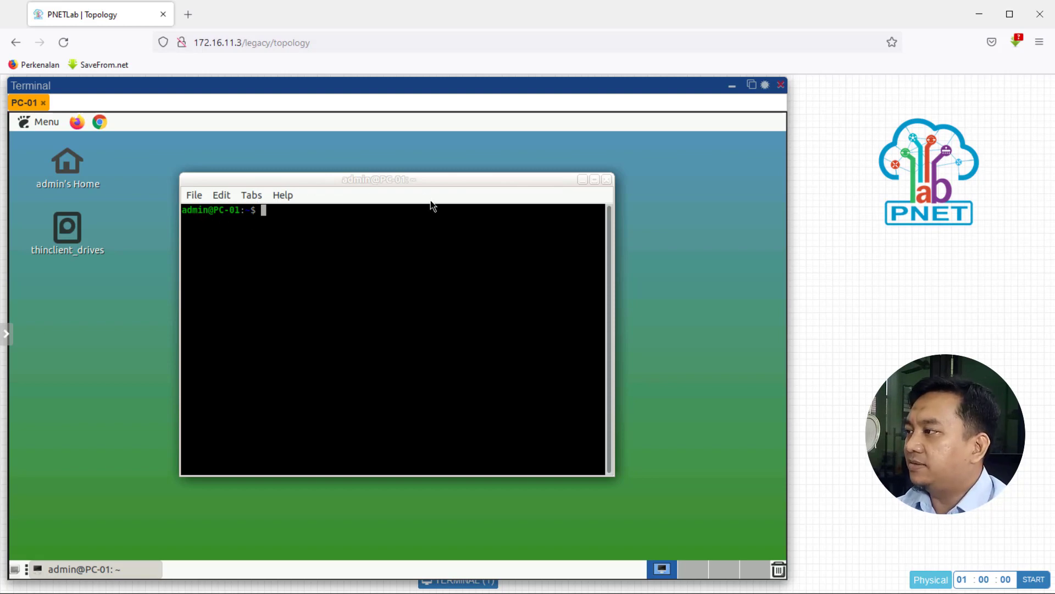
Maximize the terminal window and zoom out its text.
double_click(438, 180)
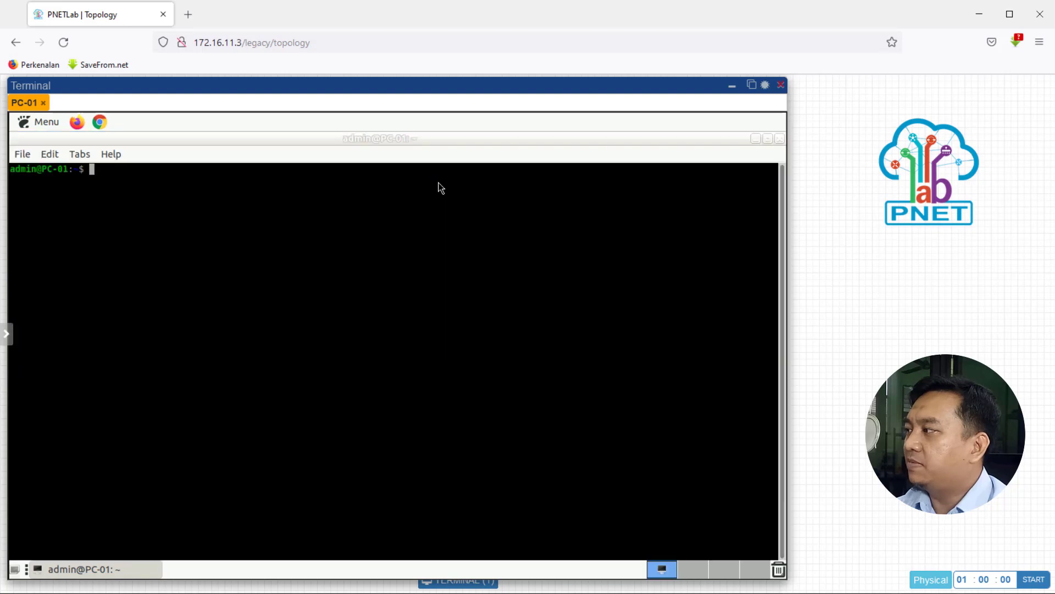
left_click(51, 162)
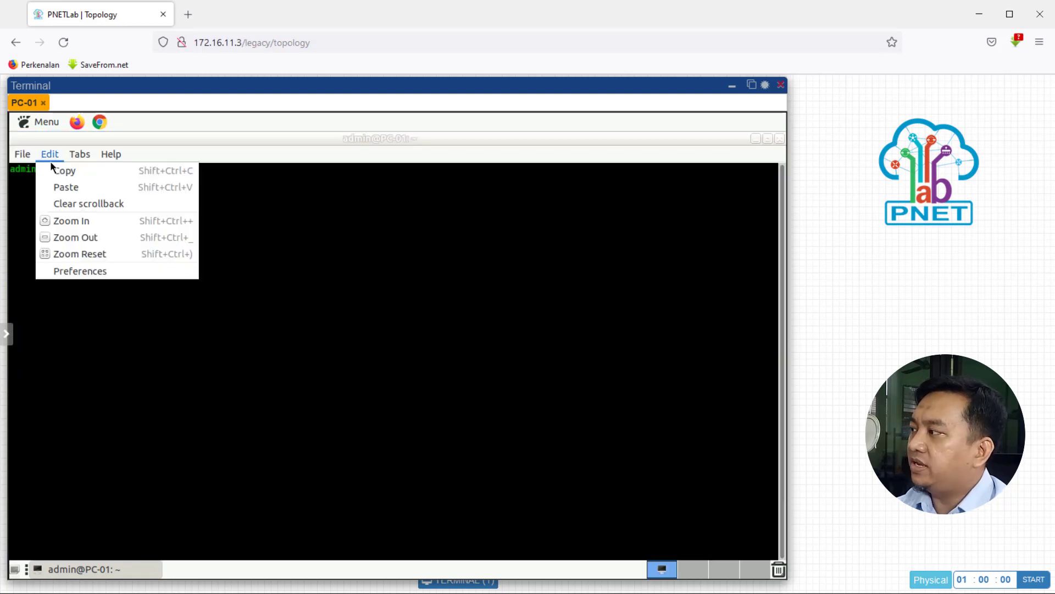
left_click(80, 238)
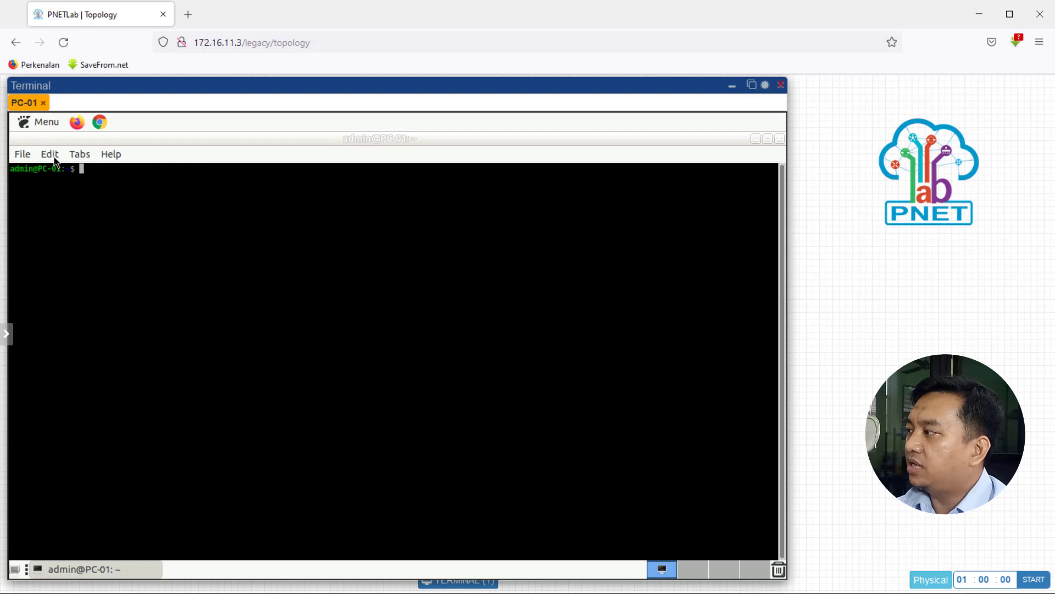
Zoom in the LXTerminal text through its Edit menu.
left_click(55, 159)
left_click(77, 220)
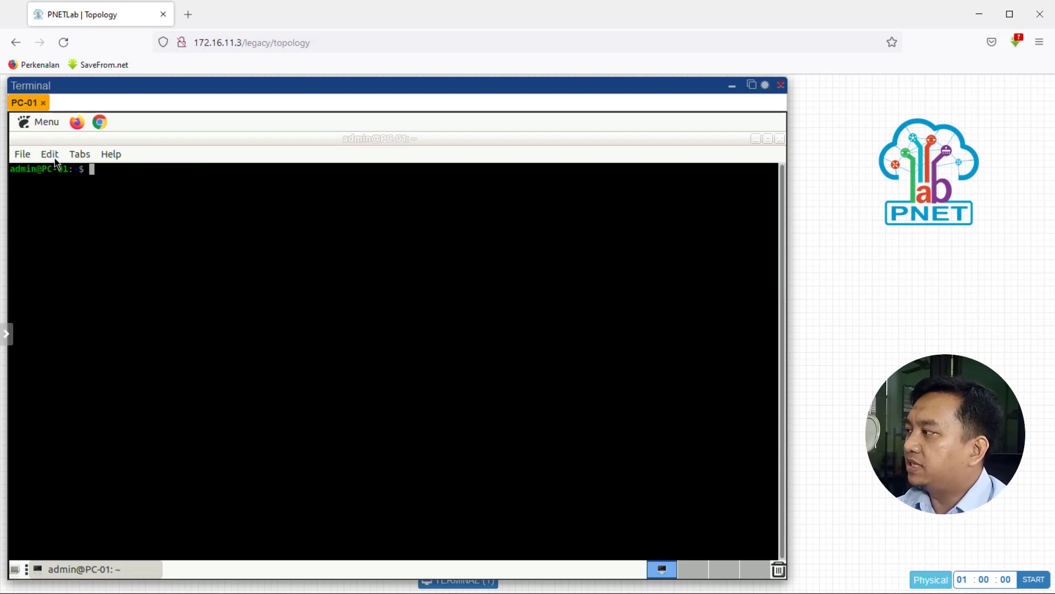
left_click(54, 157)
left_click(72, 220)
left_click(48, 154)
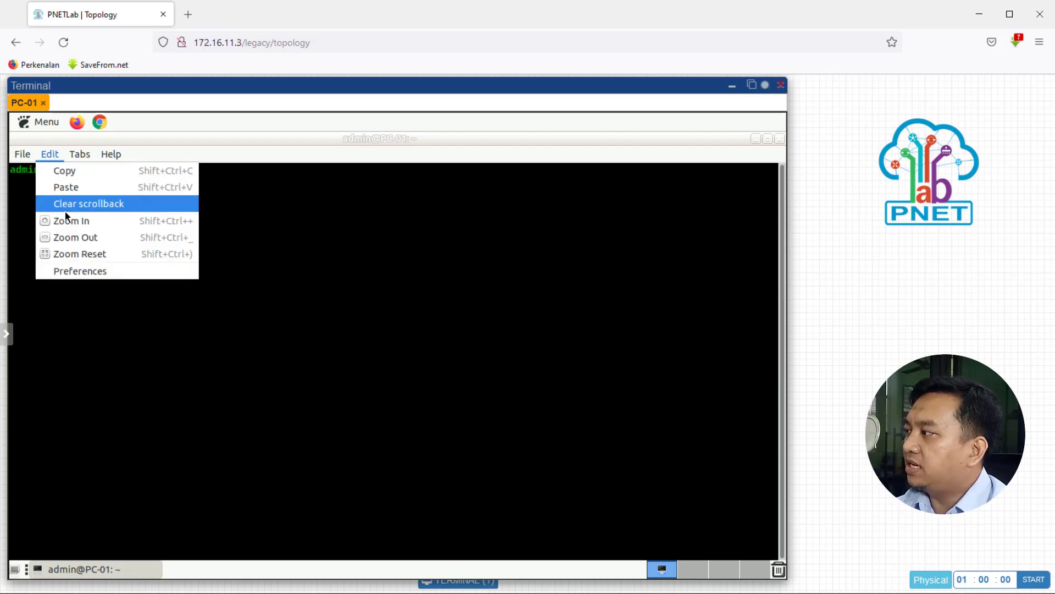
left_click(69, 220)
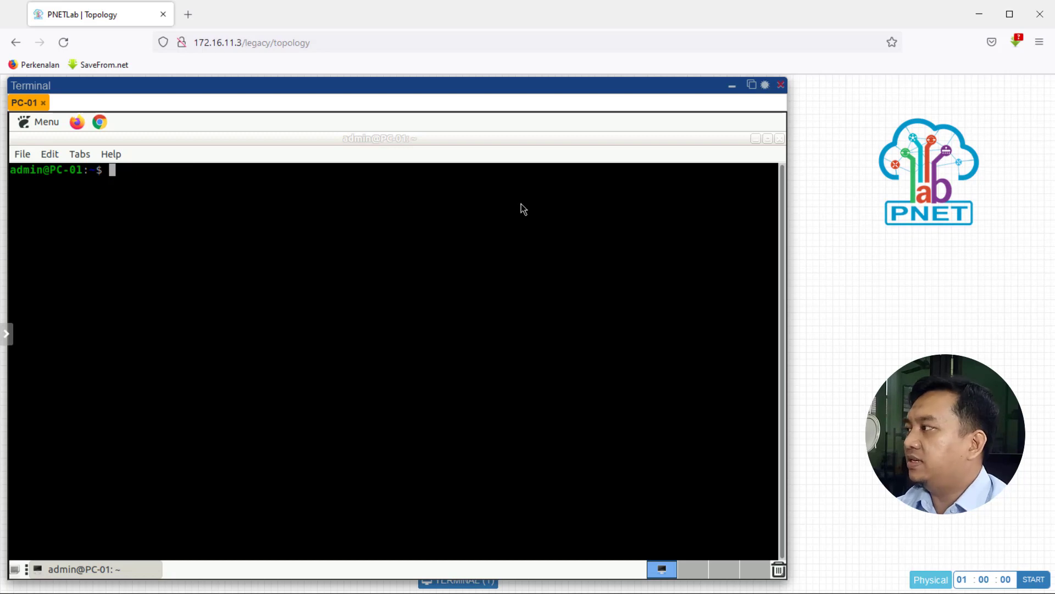
Close LXTerminal and open MATE Terminal from the desktop's System Tools menu.
left_click(780, 138)
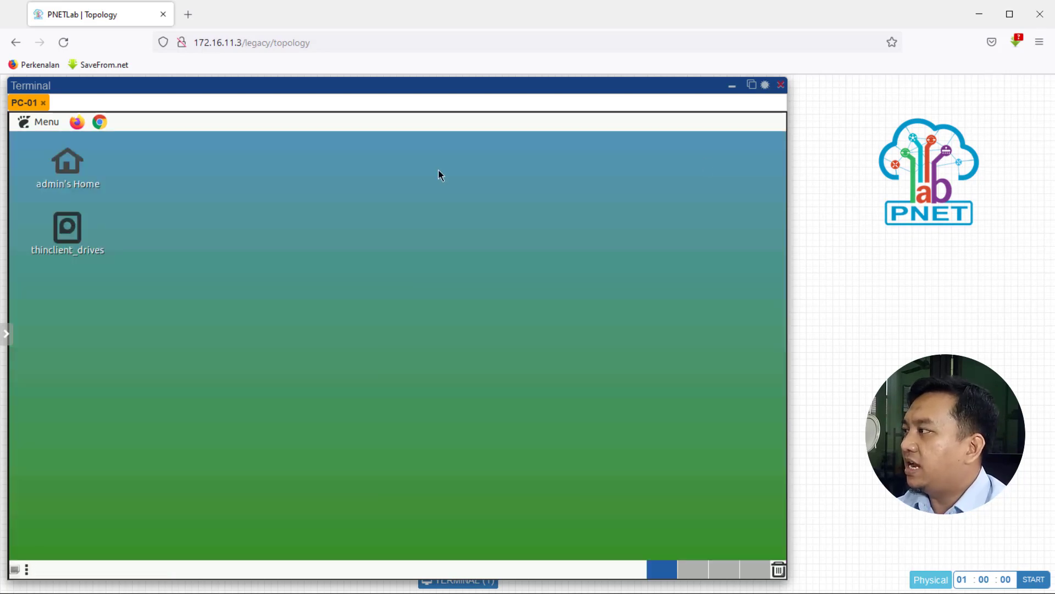
left_click(40, 122)
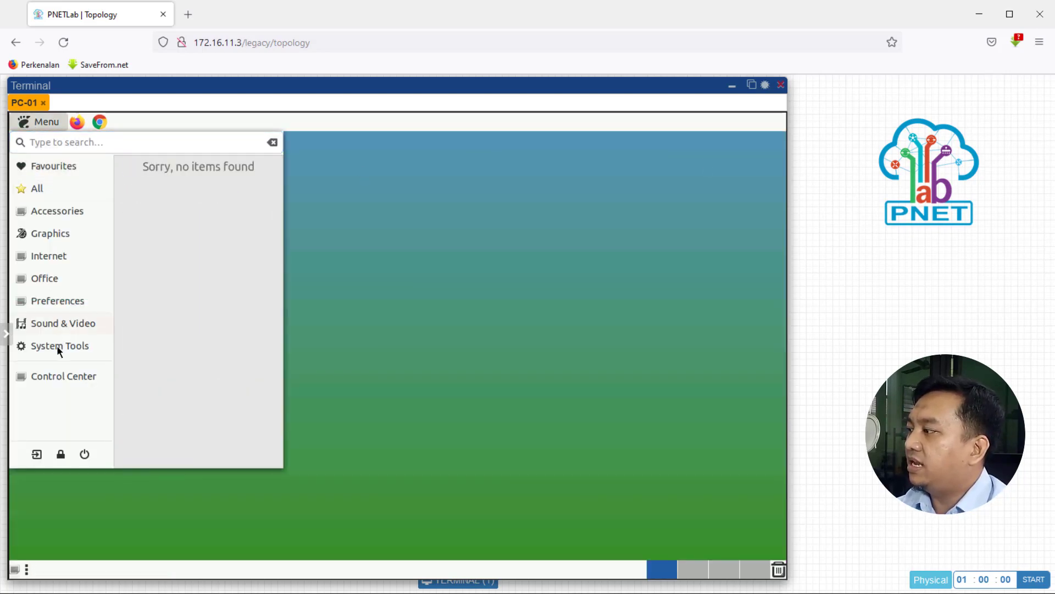
left_click(57, 345)
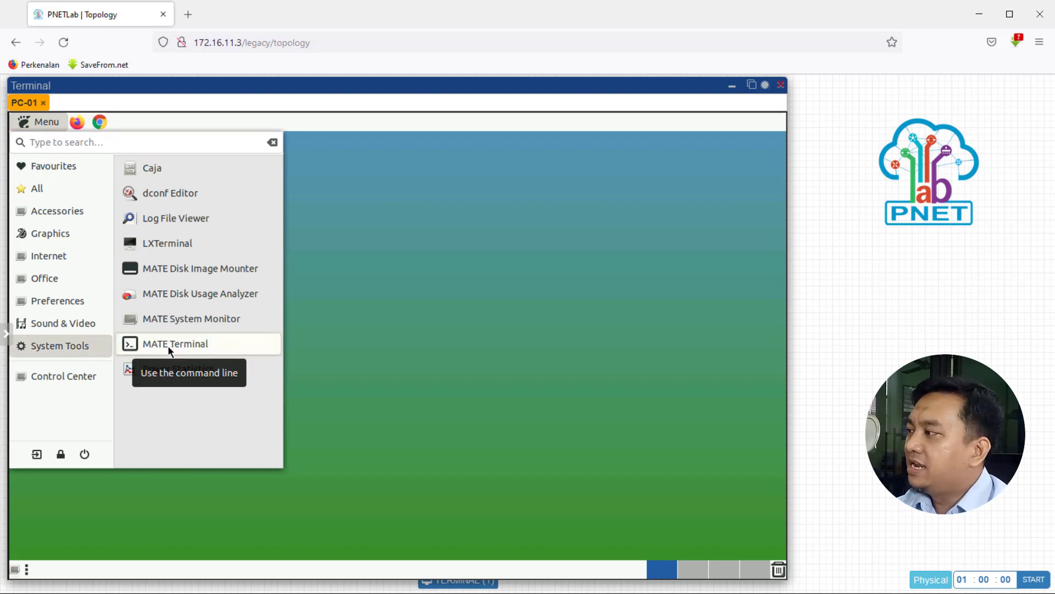
left_click(167, 345)
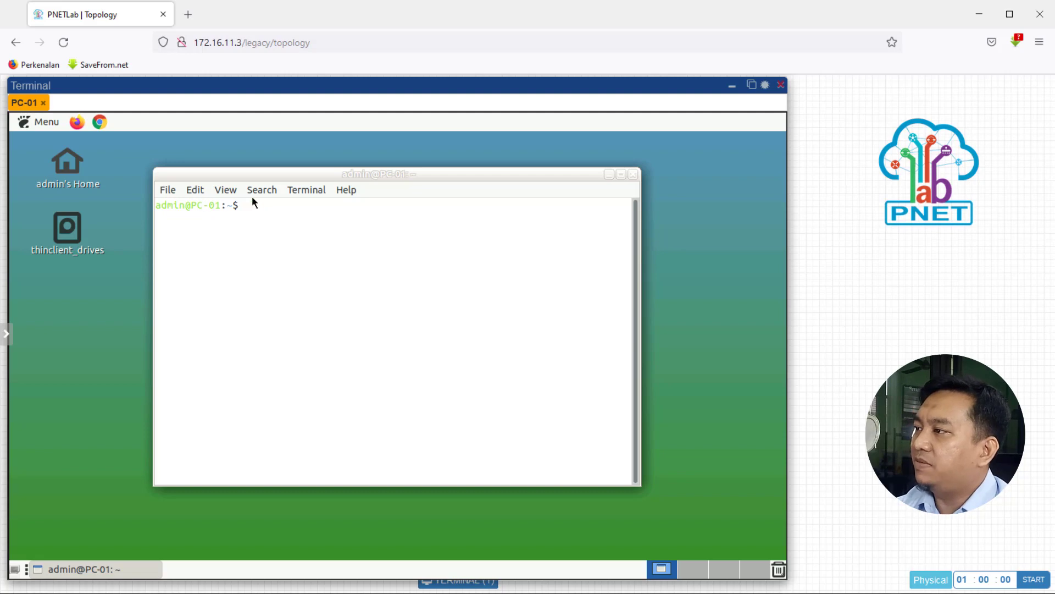
Maximize the MATE Terminal window and switch it to full screen.
left_click(620, 174)
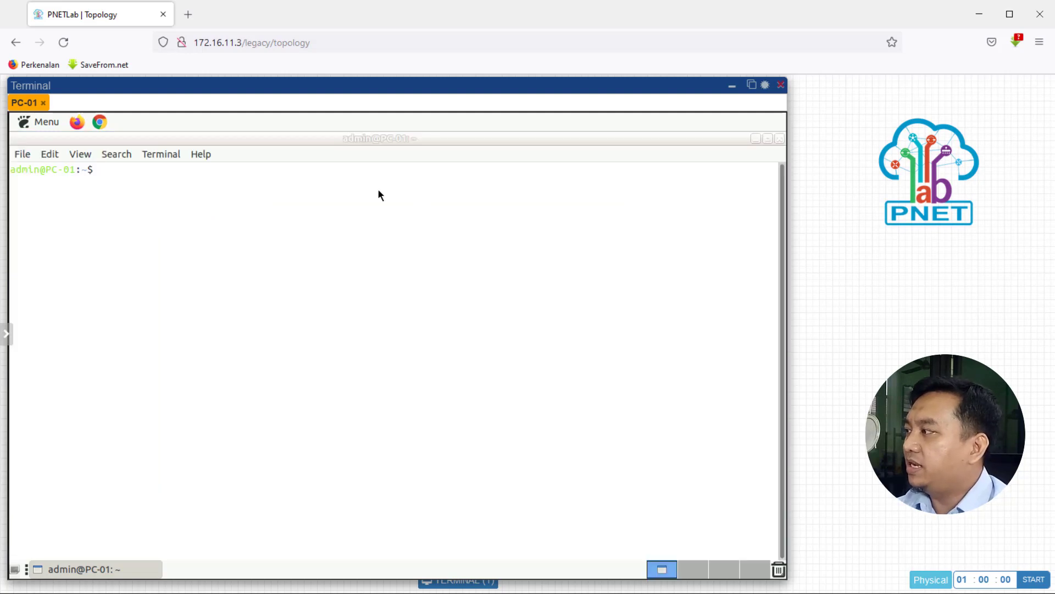
left_click(80, 156)
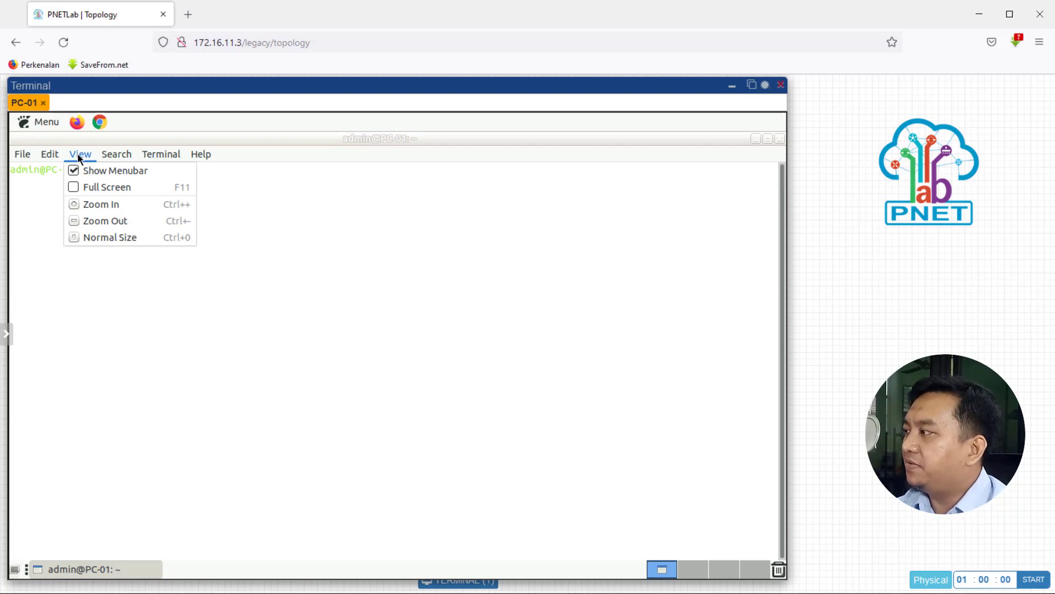
left_click(86, 188)
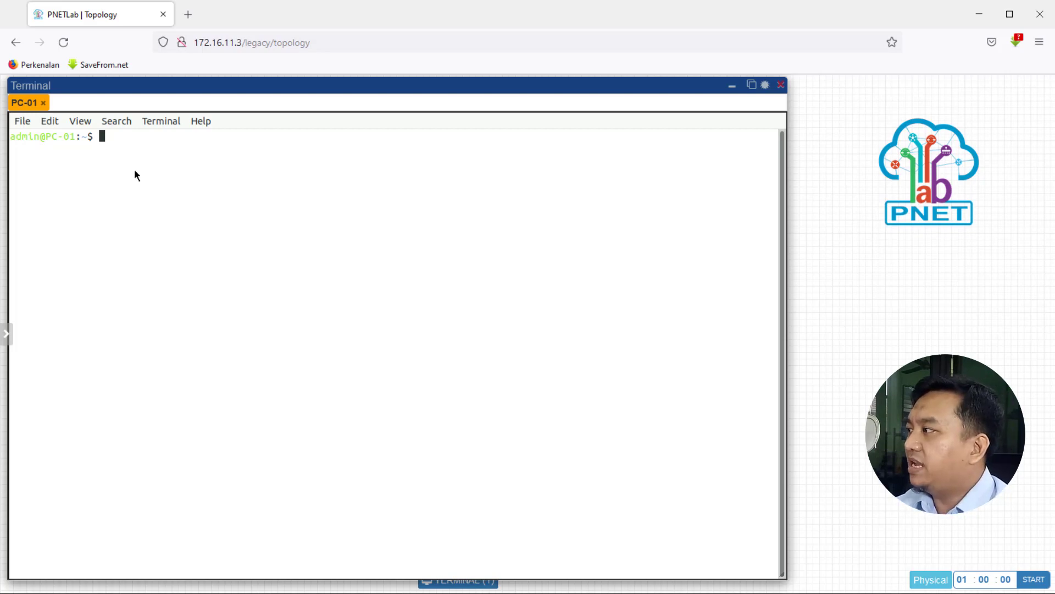
Zoom in the MATE Terminal text twice.
left_click(81, 122)
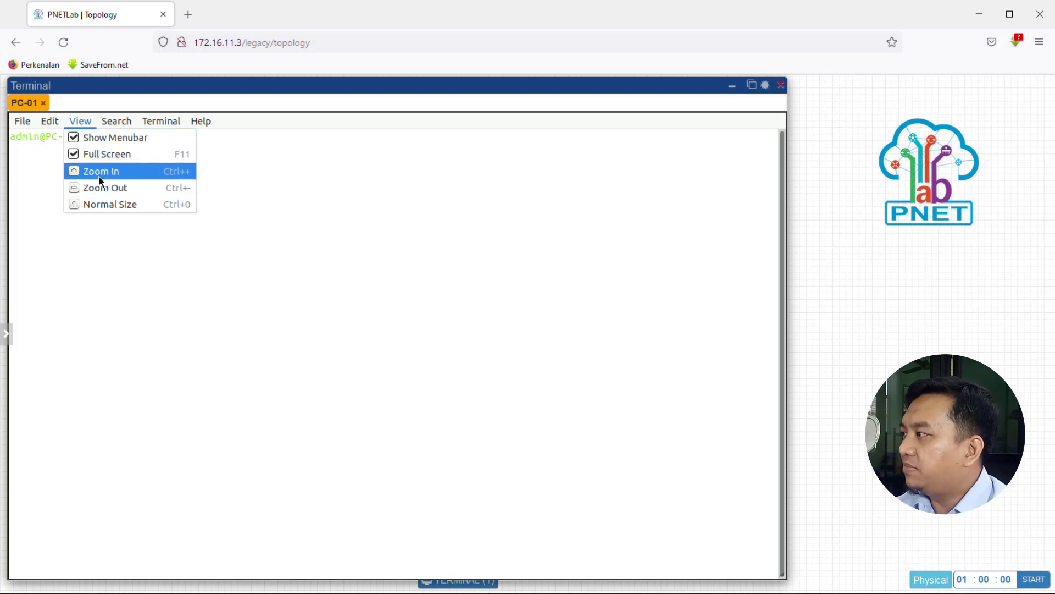
left_click(101, 177)
left_click(79, 122)
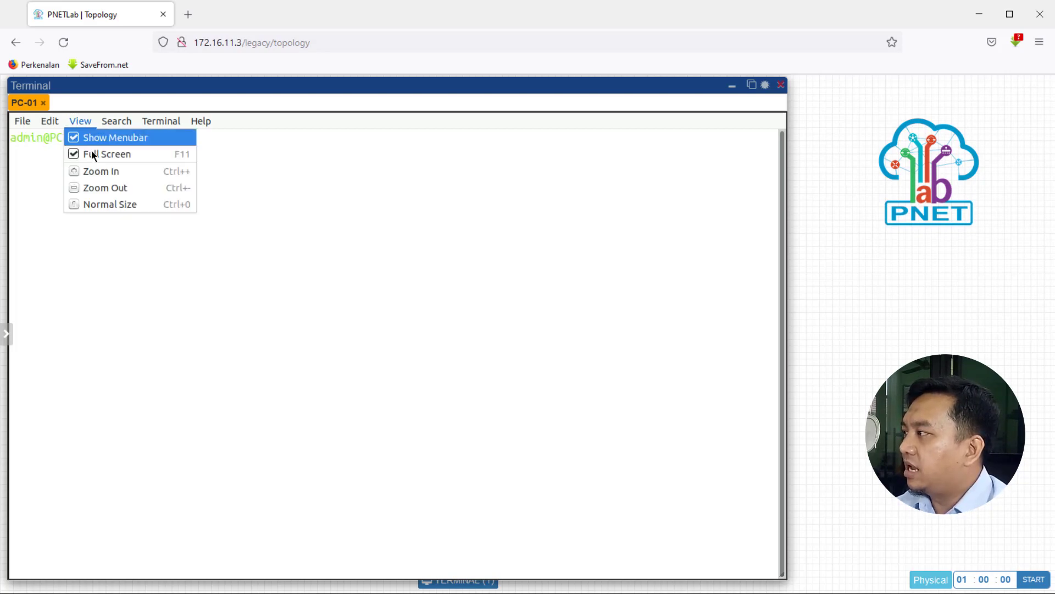
left_click(97, 175)
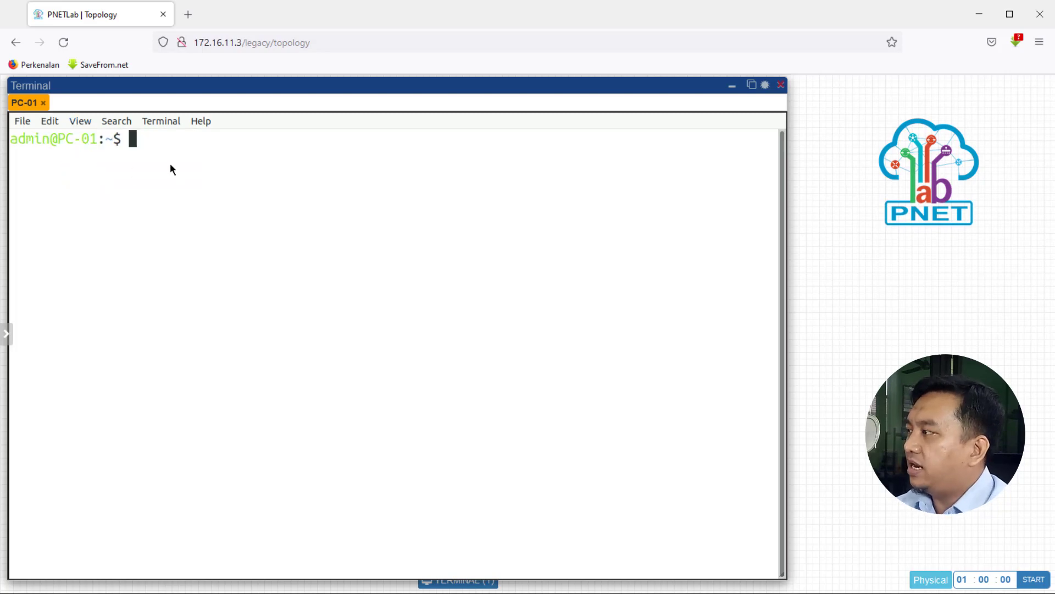
Run ifconfig eth1 and highlight the interface's inet address.
type("ifconfig eth1")
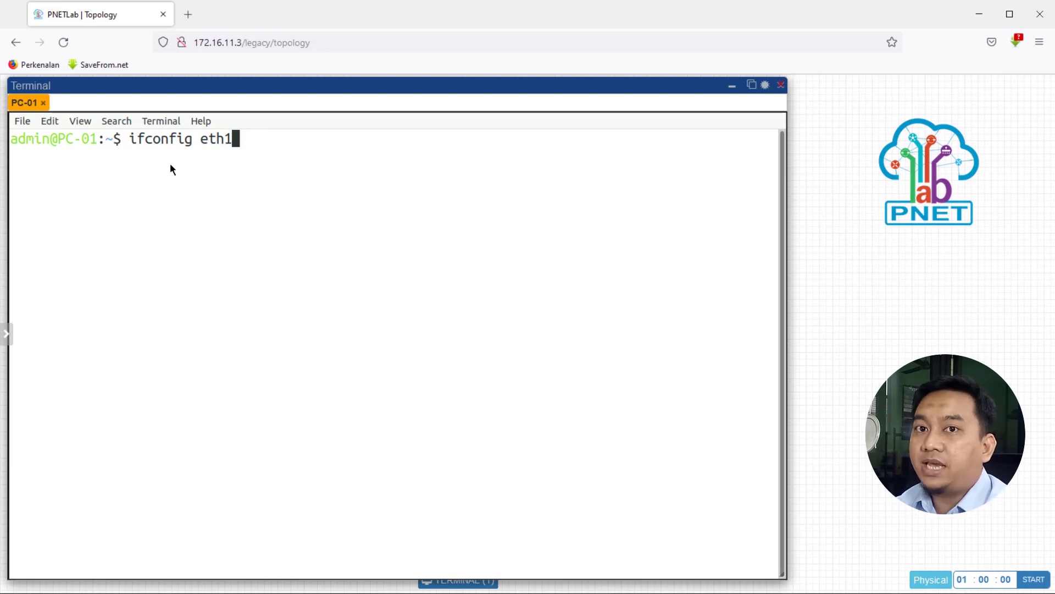
key("Return")
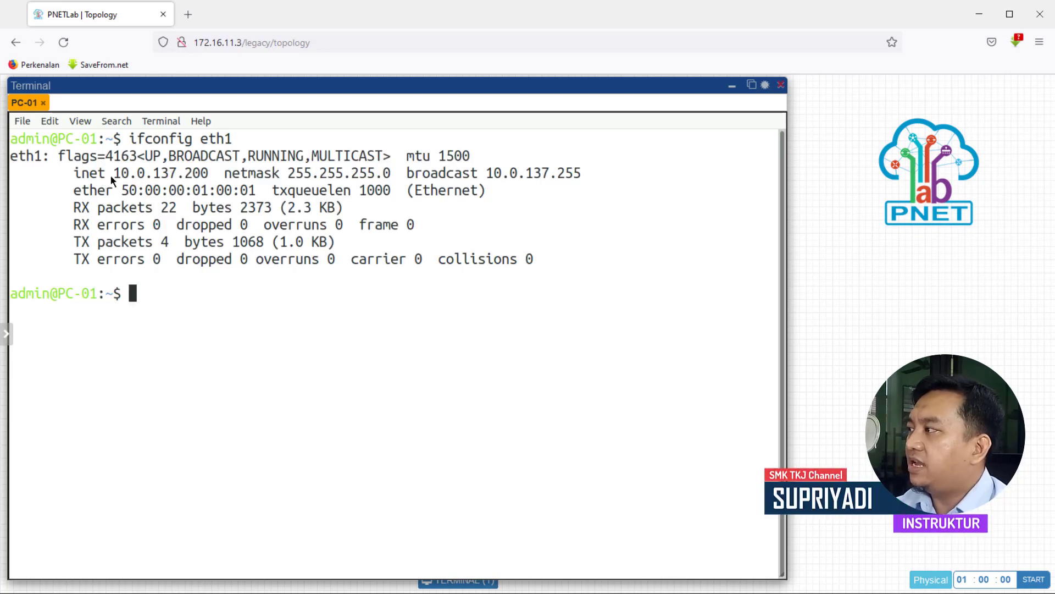
left_click_drag(119, 175, 211, 172)
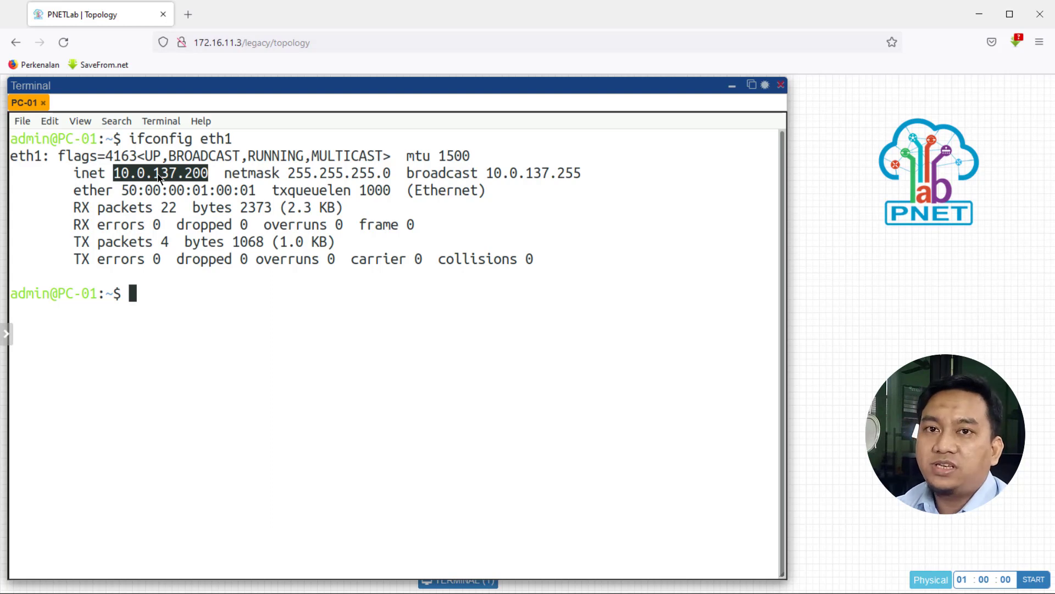
left_click(219, 321)
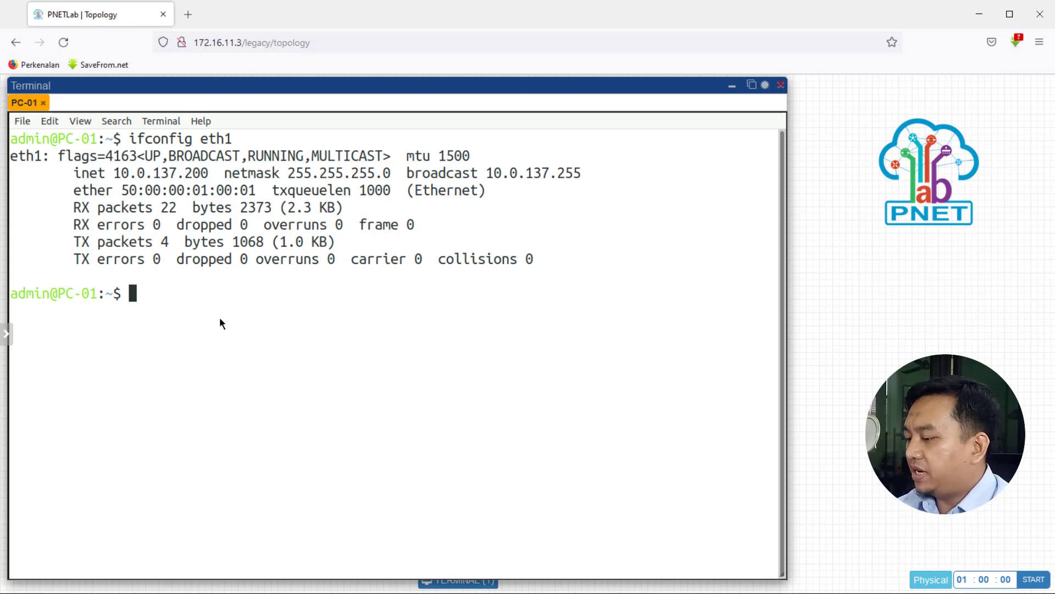
Run ip route and highlight the default gateway address.
type("ip route")
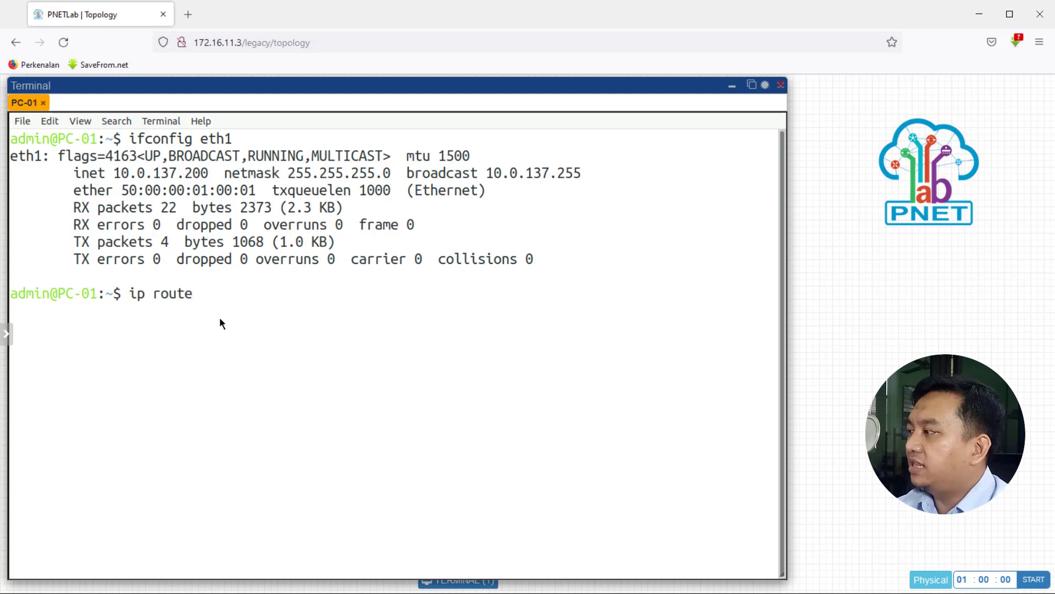
key("Return")
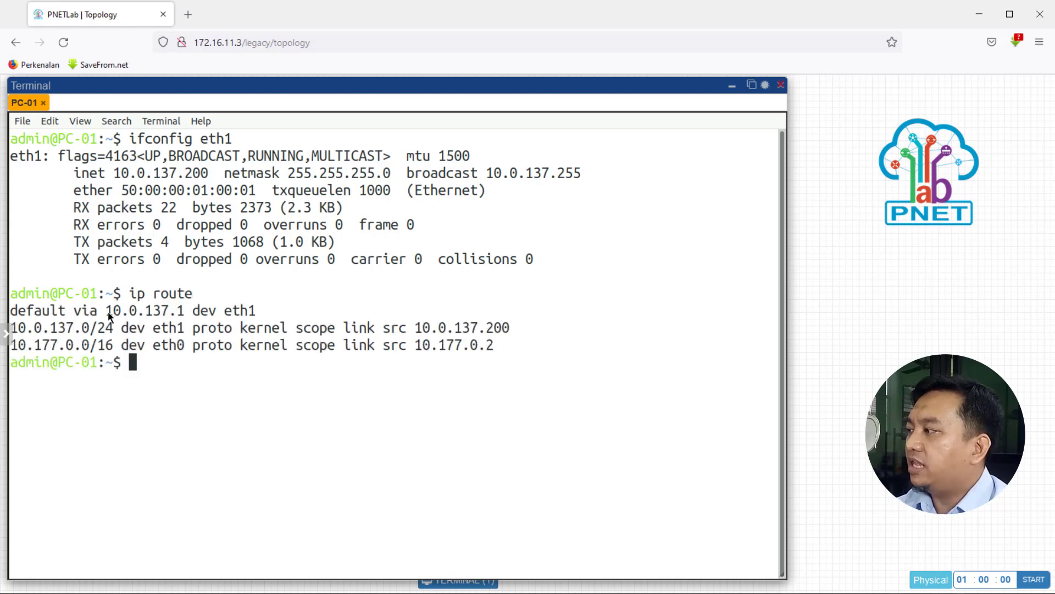
left_click_drag(108, 312, 189, 309)
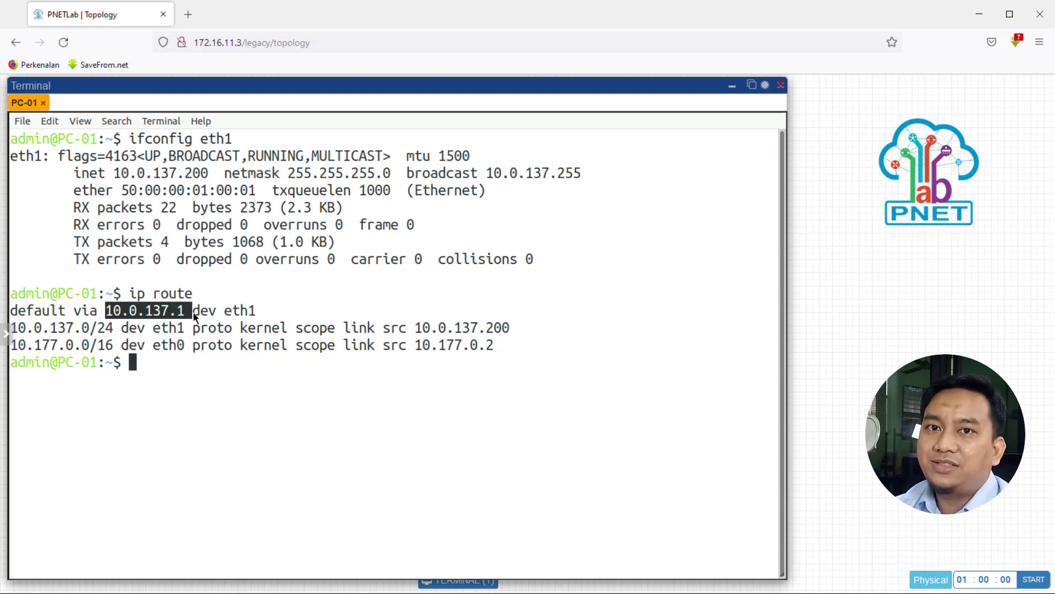
left_click(152, 361)
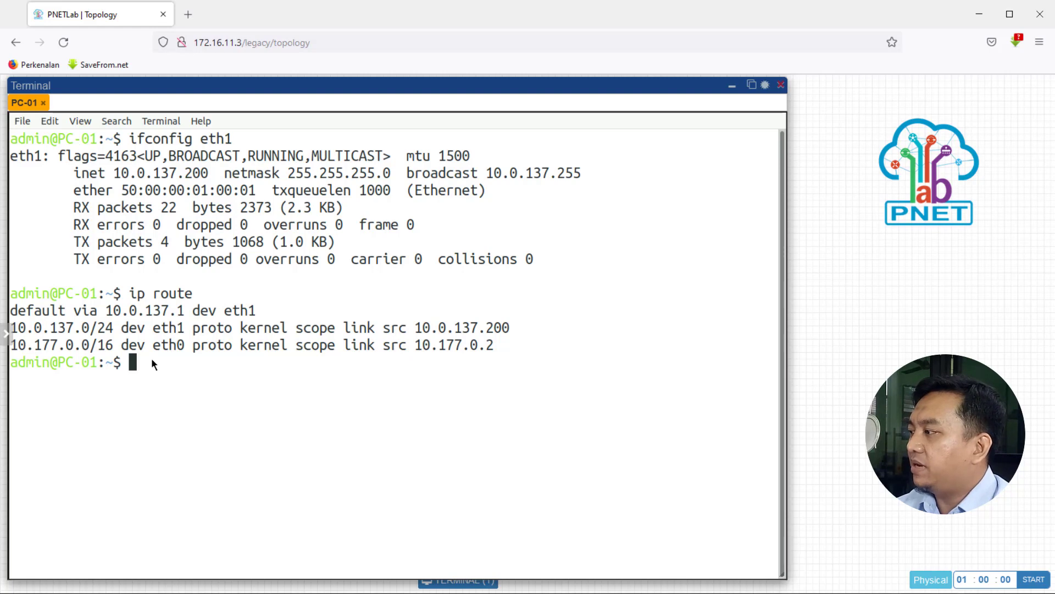
Display the DNS settings with cat /etc/resolv.conf.
type("cat")
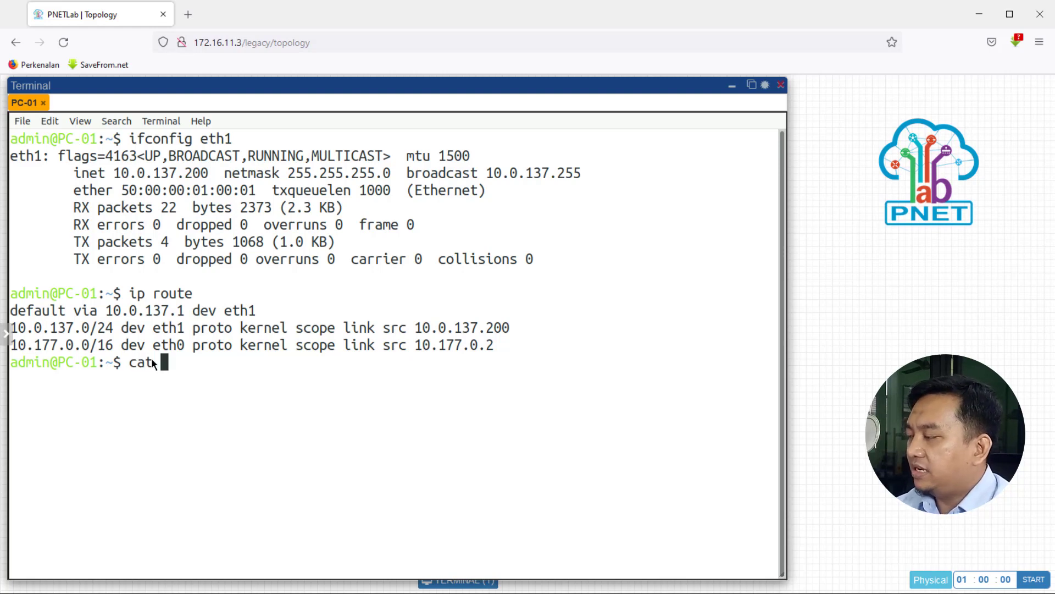
type(" /etc/")
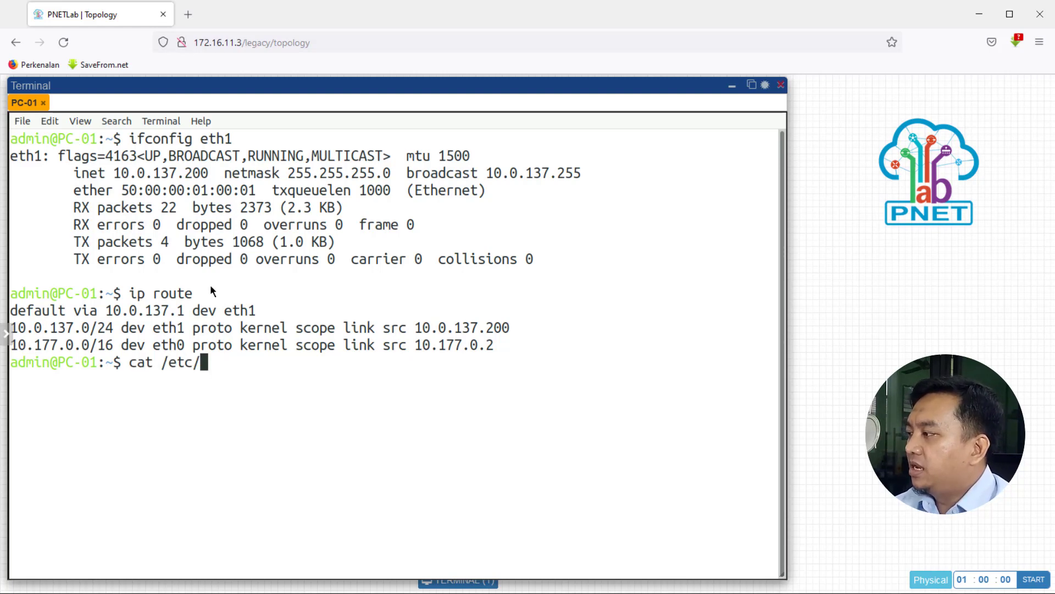
type("re")
key("Tab")
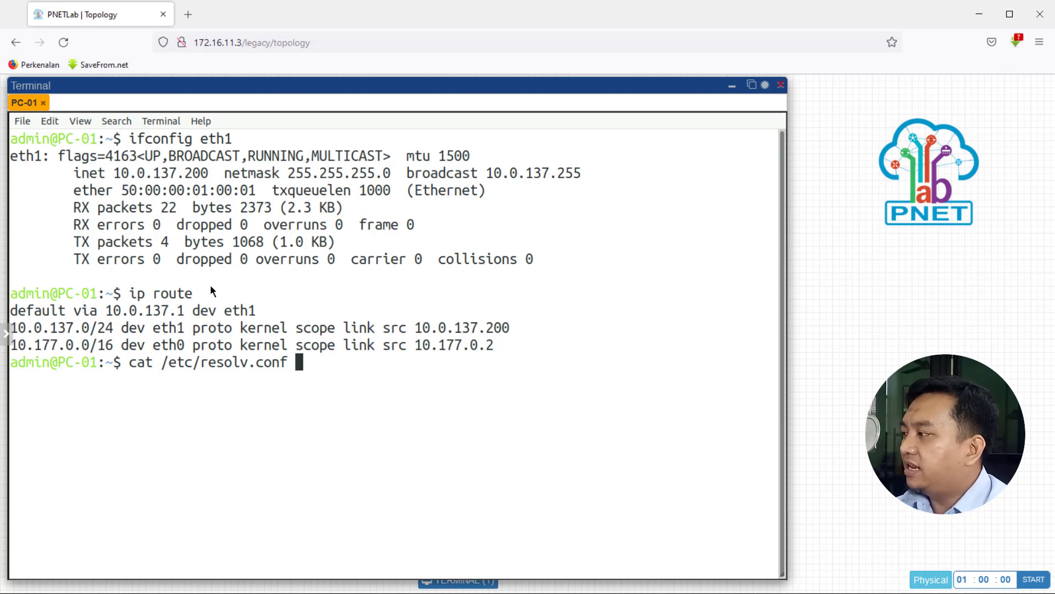
key("Return")
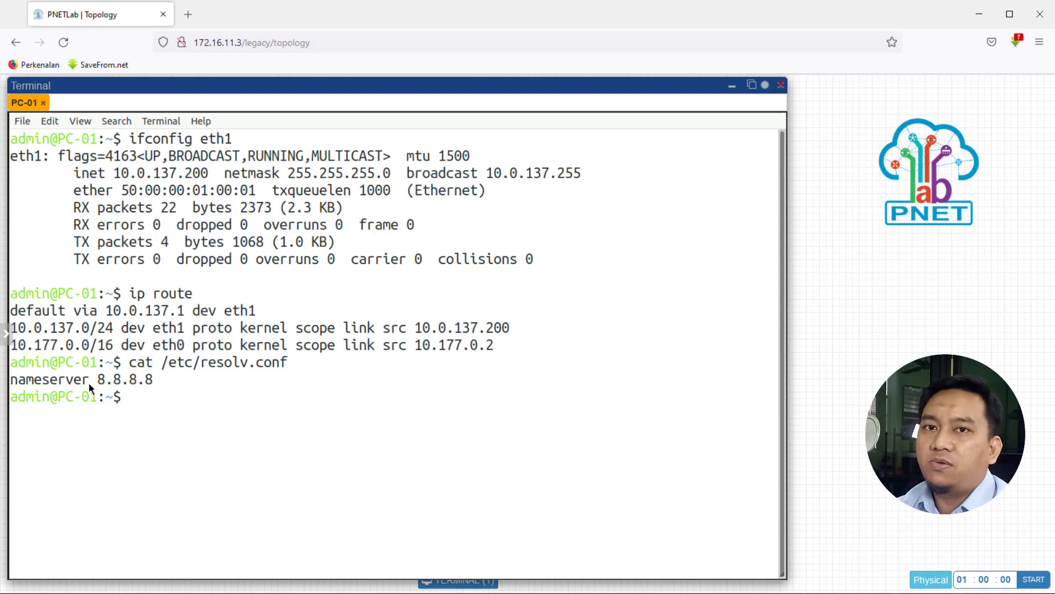